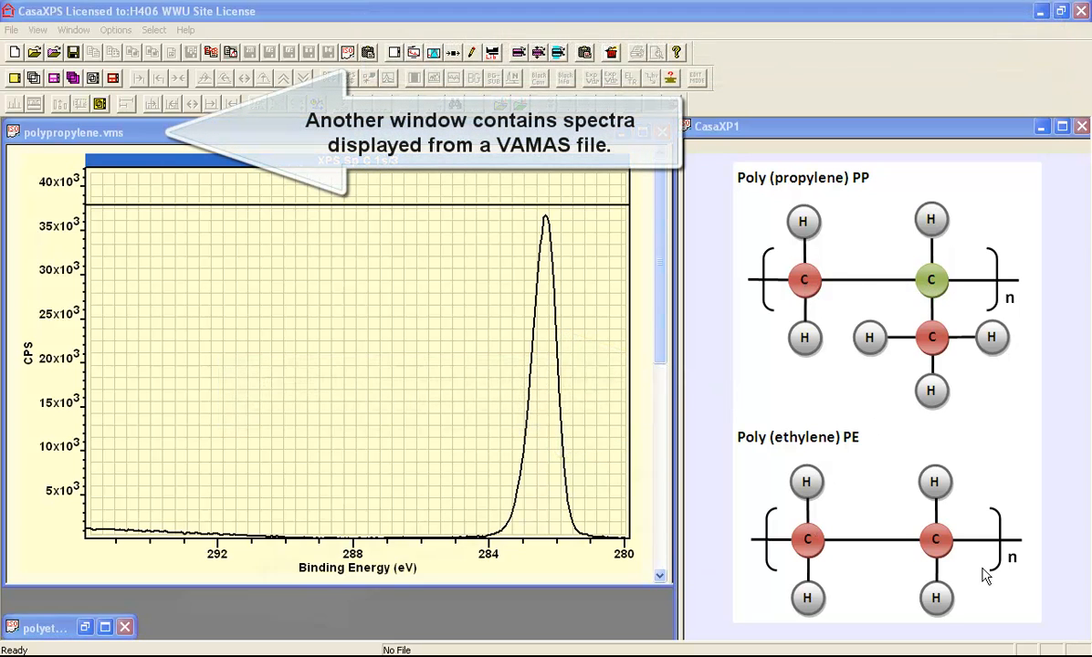
Step: Maximise the polyethylene-2.vms window and copy all its fitted peak components from the quantification parameters
{"action": "double_click", "coordinate": [41, 629]}
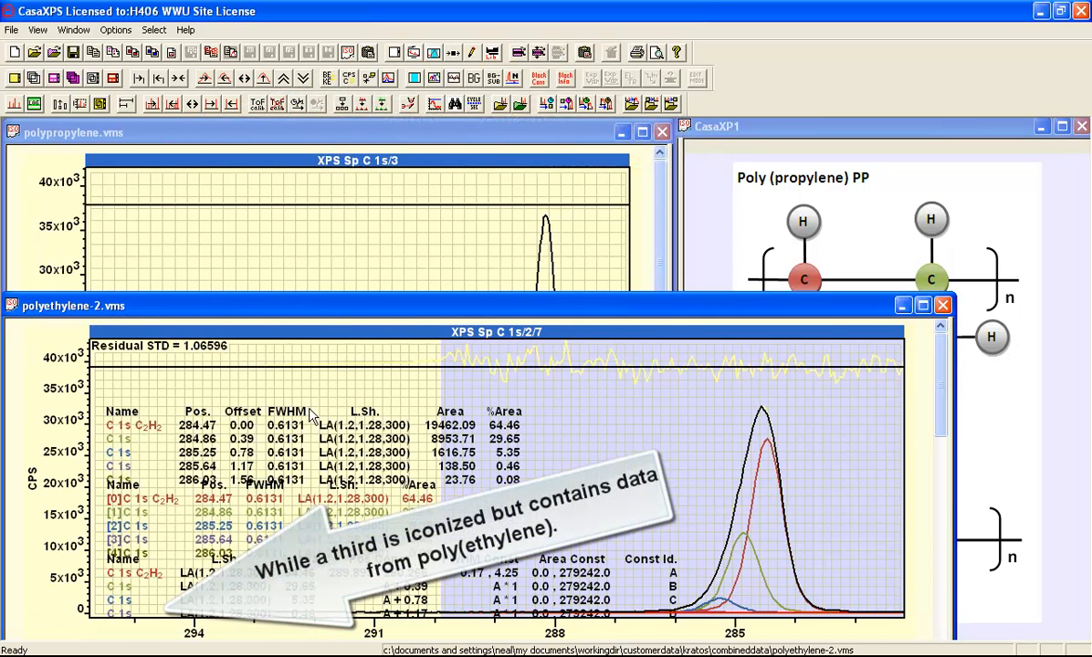
{"action": "double_click", "coordinate": [317, 305]}
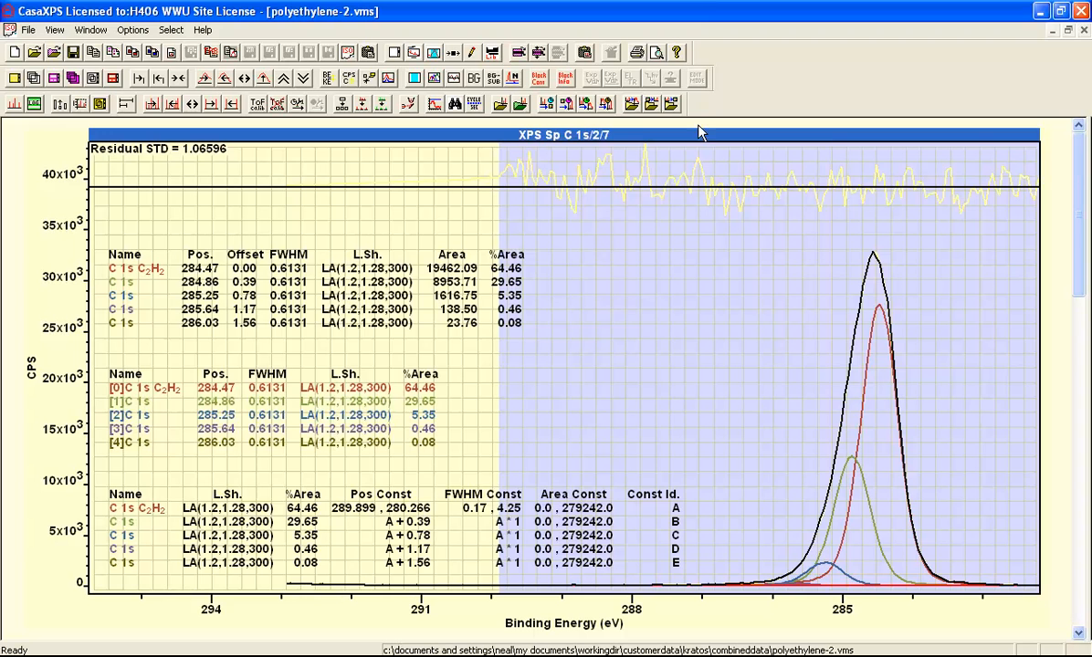
{"action": "left_click", "coordinate": [413, 53]}
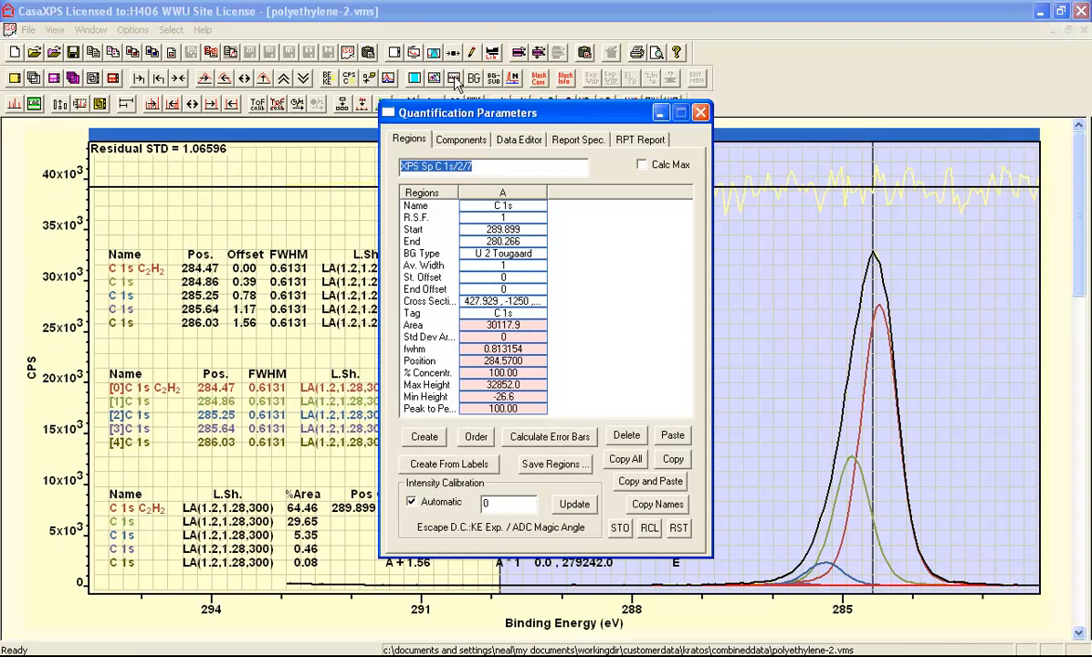
{"action": "left_click_drag", "start_coordinate": [473, 113], "coordinate": [708, 162]}
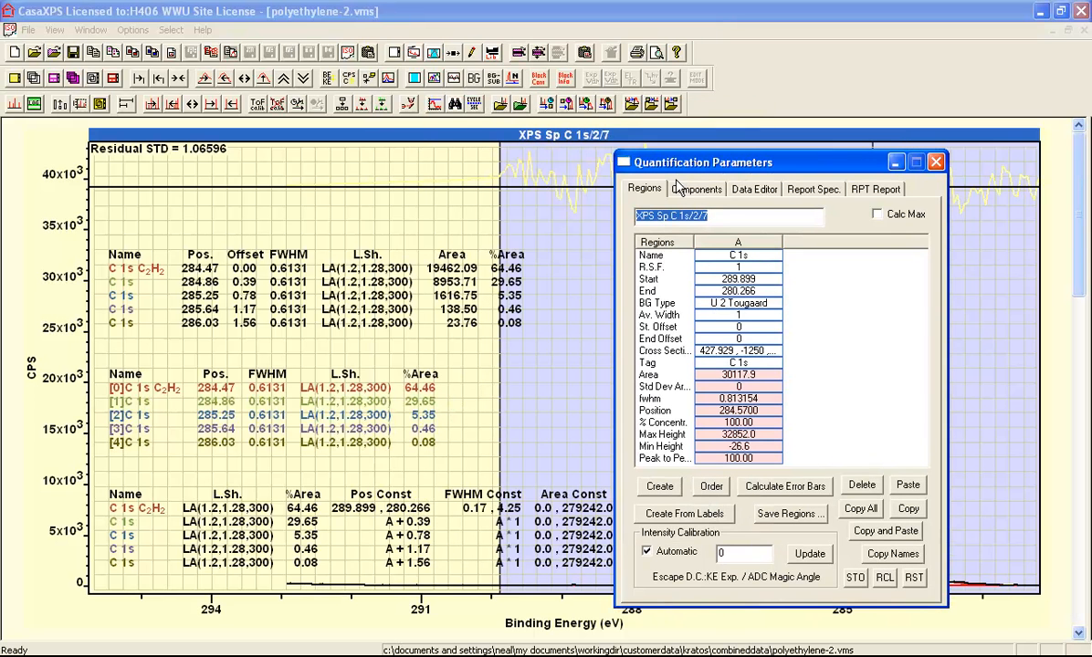
{"action": "left_click", "coordinate": [689, 190]}
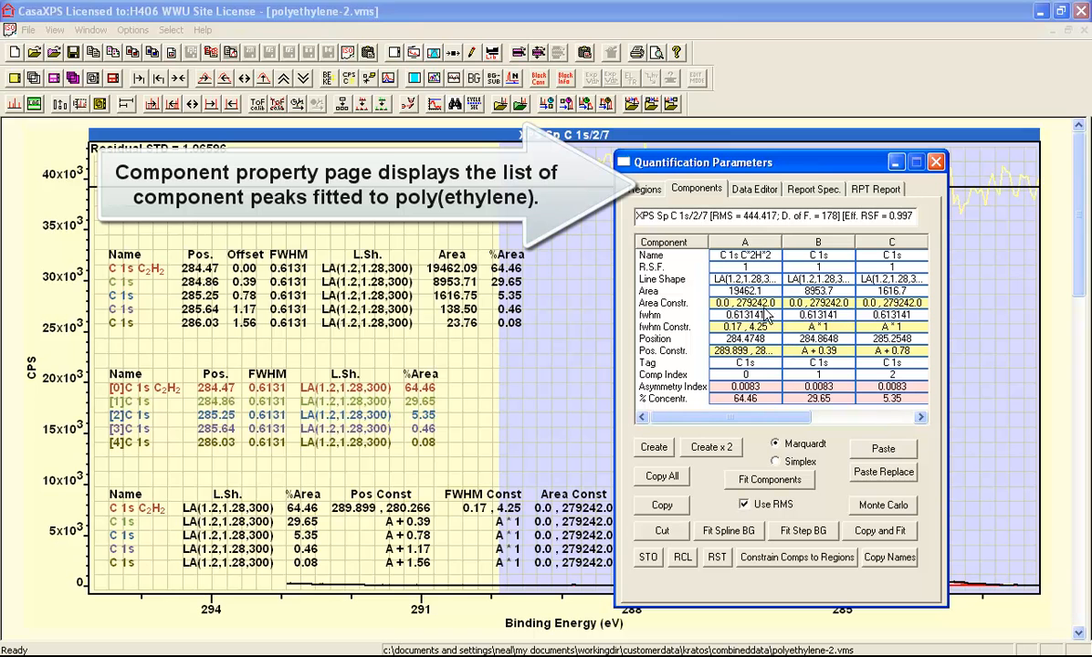
{"action": "left_click_drag", "start_coordinate": [695, 419], "coordinate": [764, 419]}
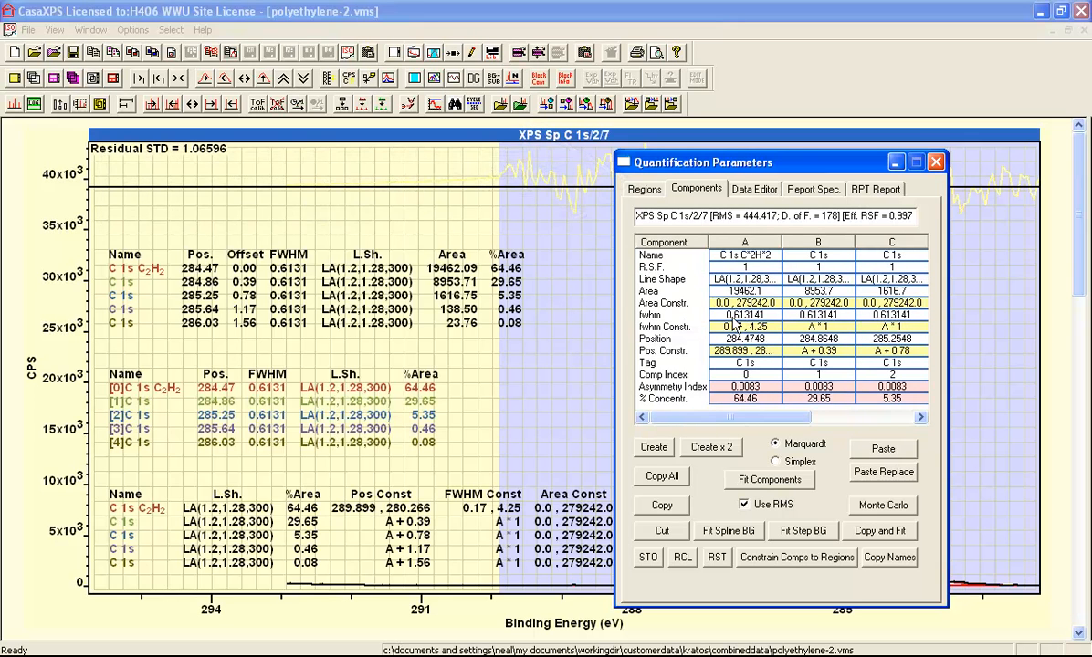
{"action": "left_click", "coordinate": [662, 476]}
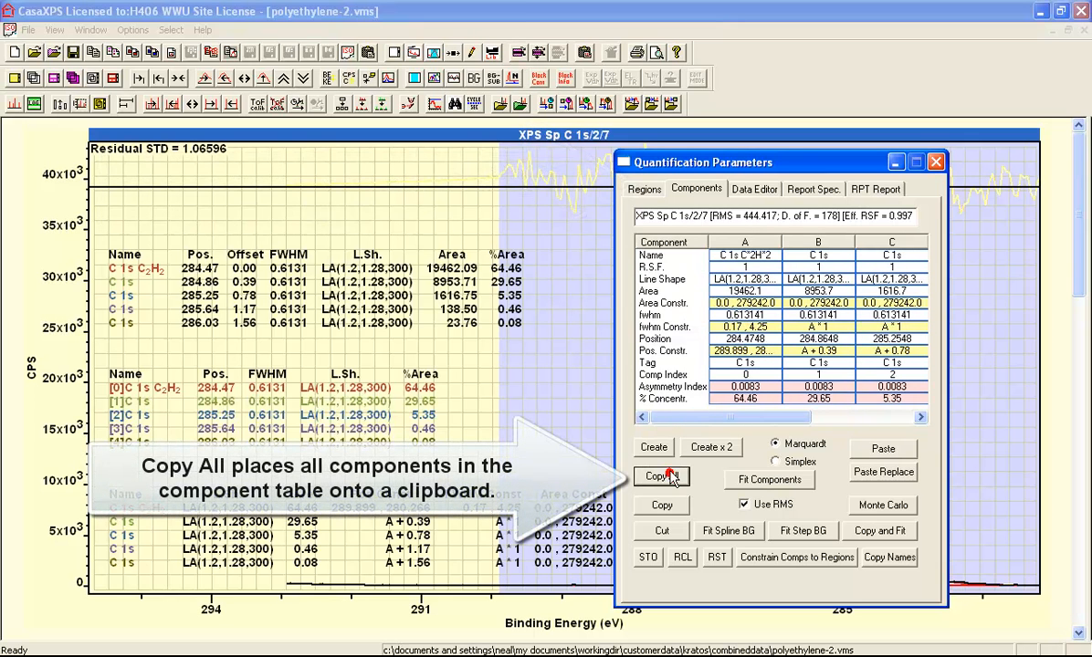
Step: In polypropylene.vms, create a C 1s background region and adjust its limits to about 286.55 and 280.01 eV
{"action": "left_click", "coordinate": [90, 29]}
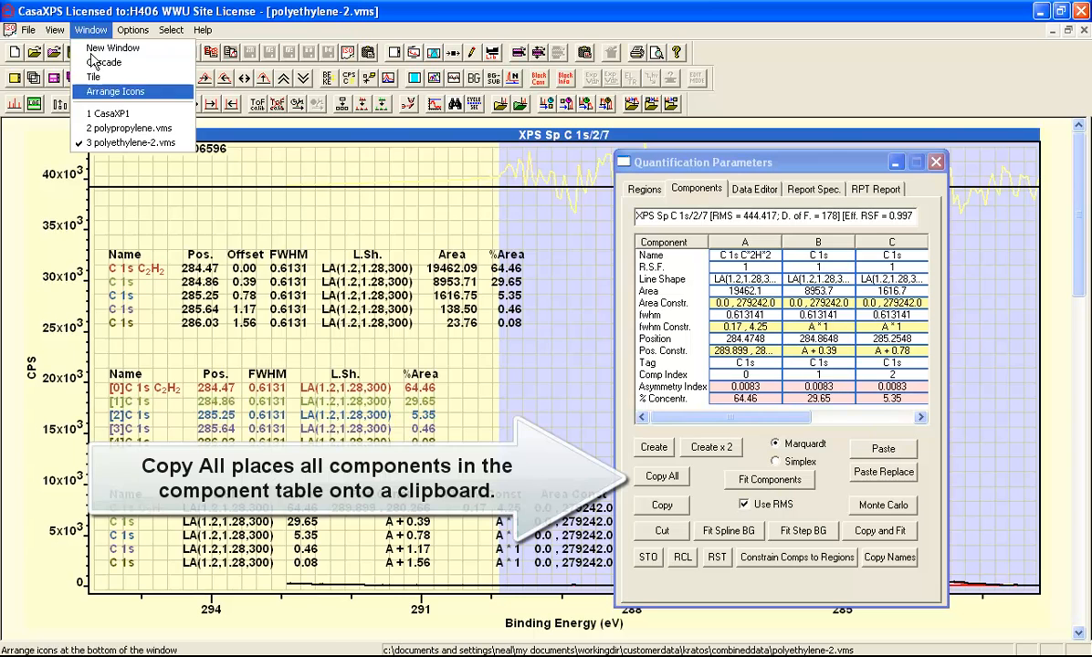
{"action": "left_click", "coordinate": [113, 130]}
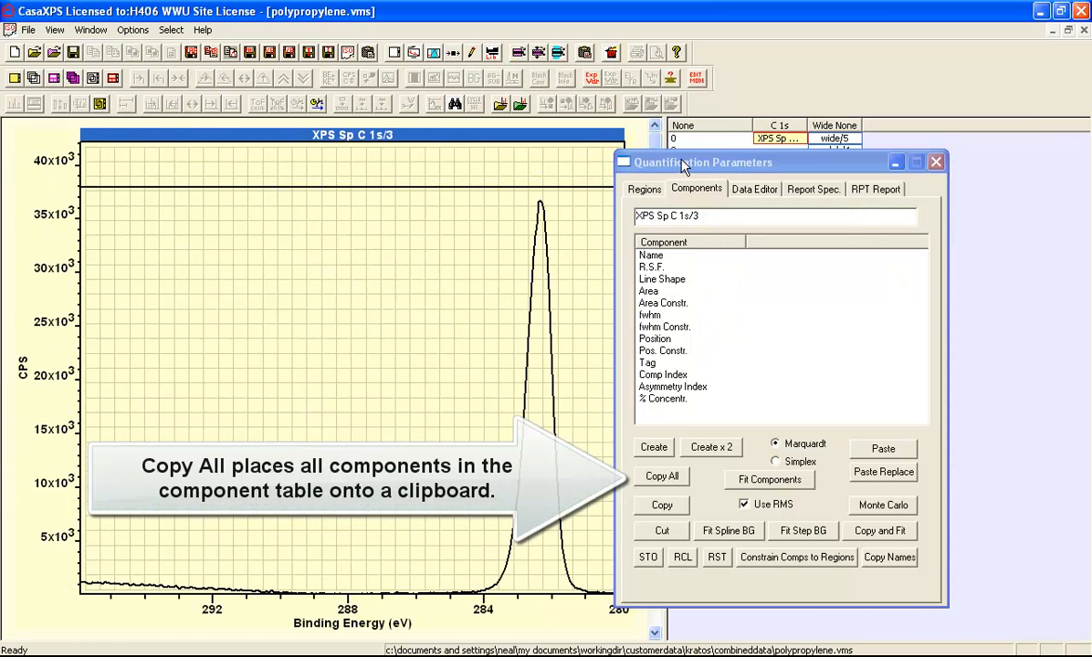
{"action": "left_click_drag", "start_coordinate": [683, 166], "coordinate": [804, 187]}
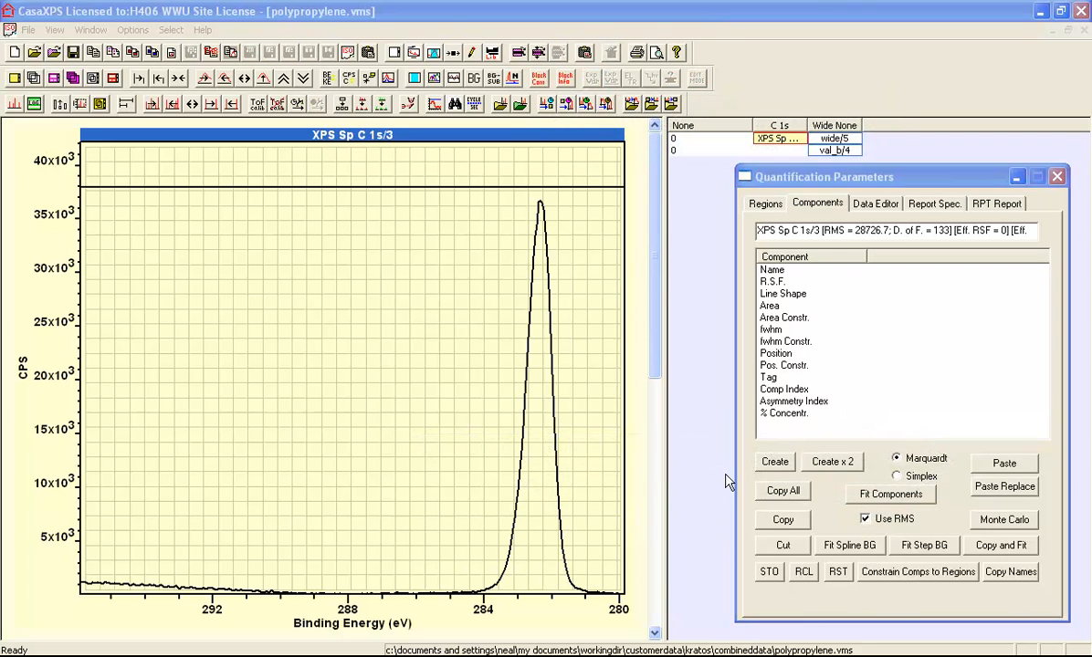
{"action": "left_click", "coordinate": [765, 204]}
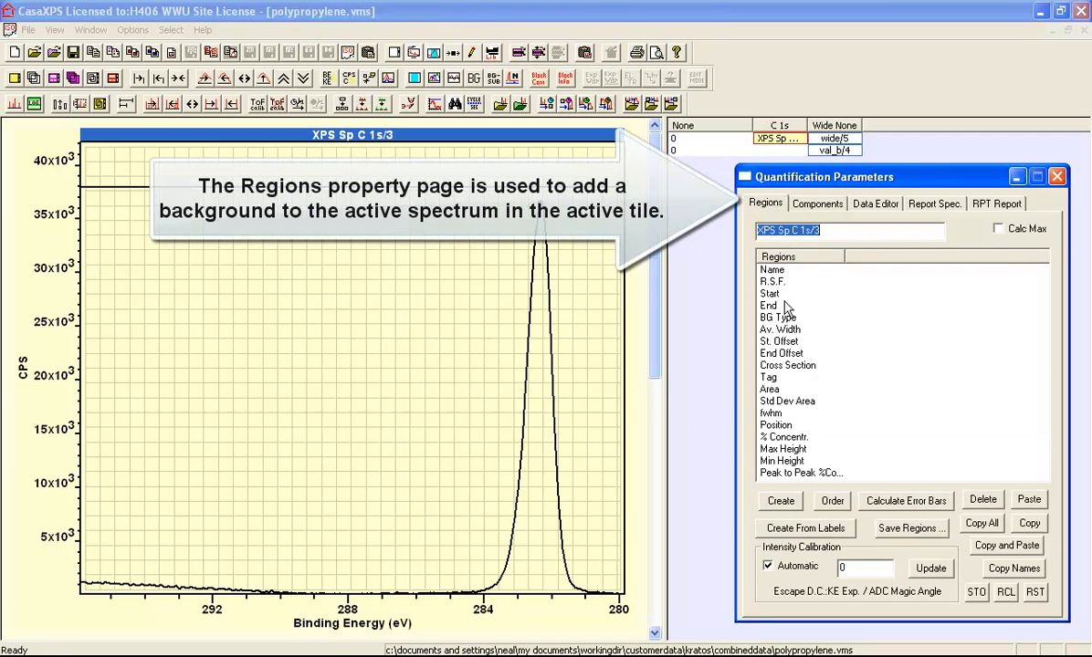
{"action": "left_click", "coordinate": [781, 501]}
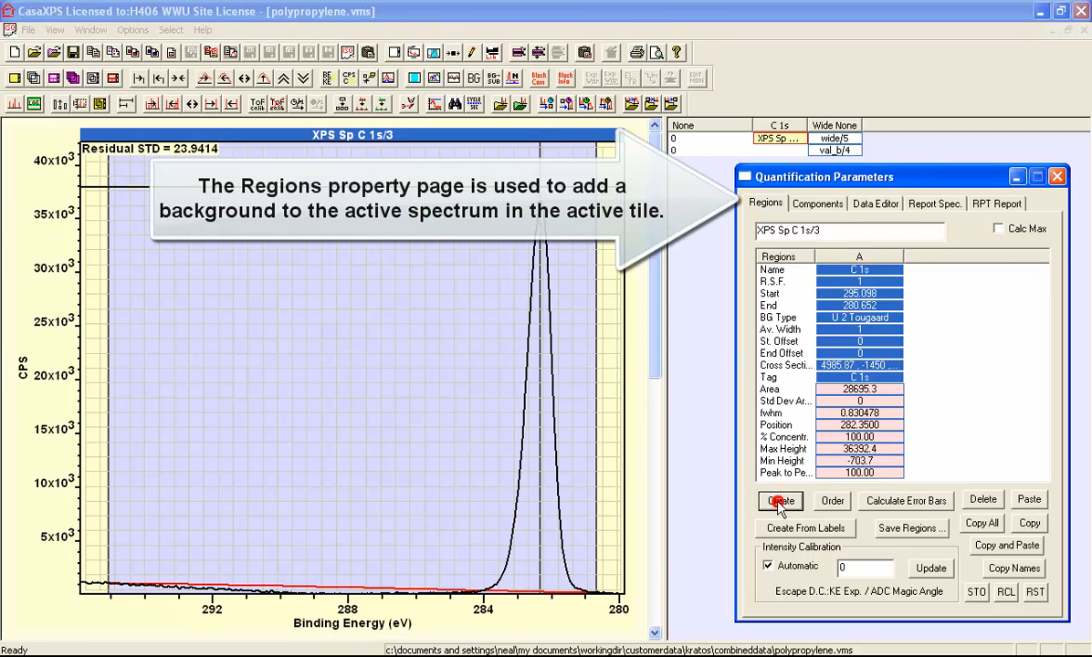
{"action": "left_click", "coordinate": [110, 482]}
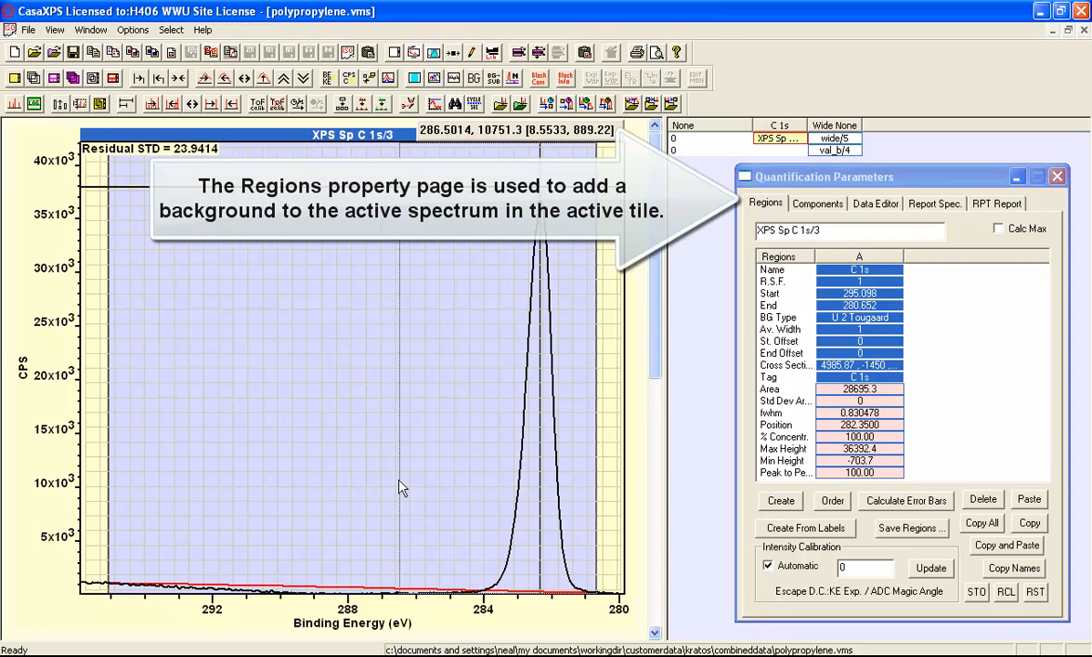
{"action": "mouse_move", "coordinate": [399, 488]}
{"action": "left_mouse_down"}
{"action": "mouse_move", "coordinate": [593, 475]}
{"action": "mouse_move", "coordinate": [620, 486]}
{"action": "left_mouse_up"}
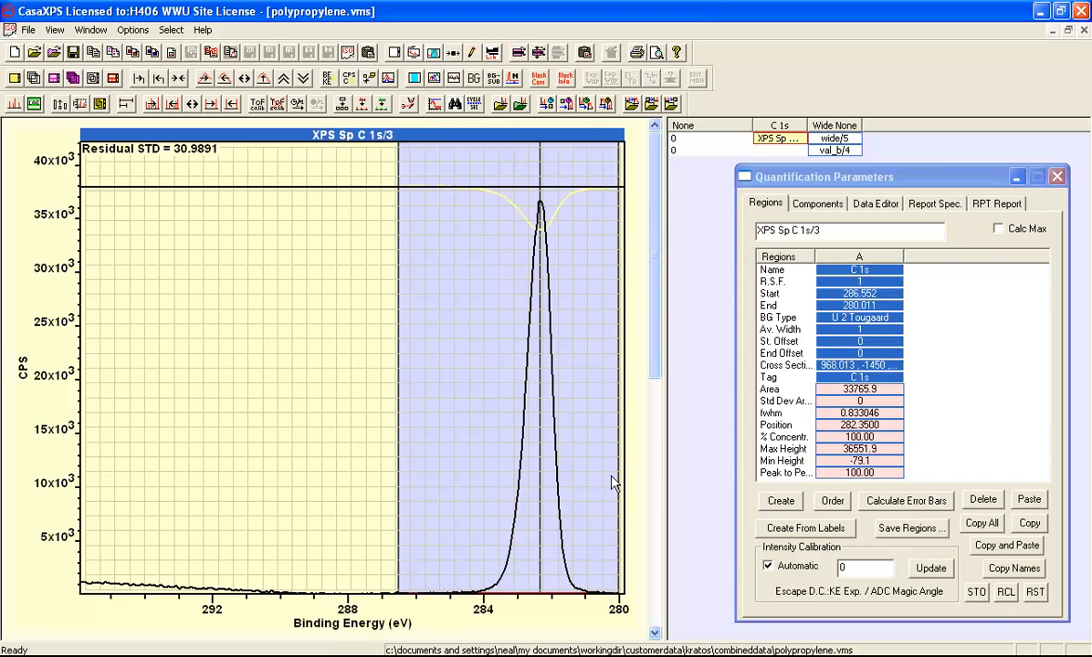
Step: Paste the copied poly(ethylene) components onto the polypropylene C 1s spectrum and review their parameters from component A
{"action": "left_click", "coordinate": [816, 205]}
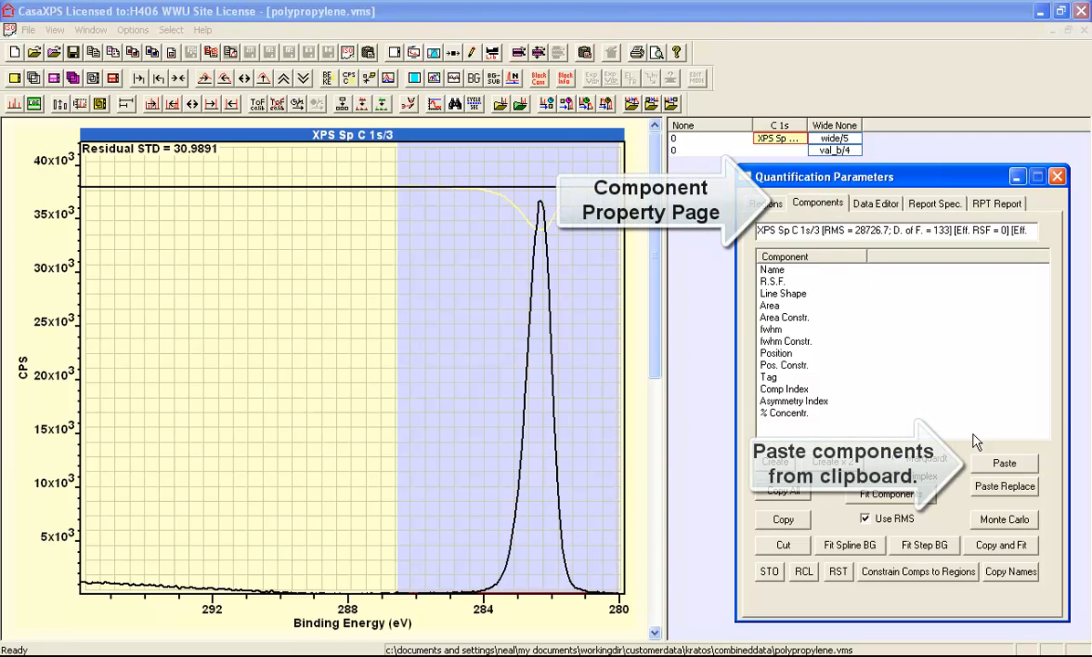
{"action": "left_click", "coordinate": [1003, 465]}
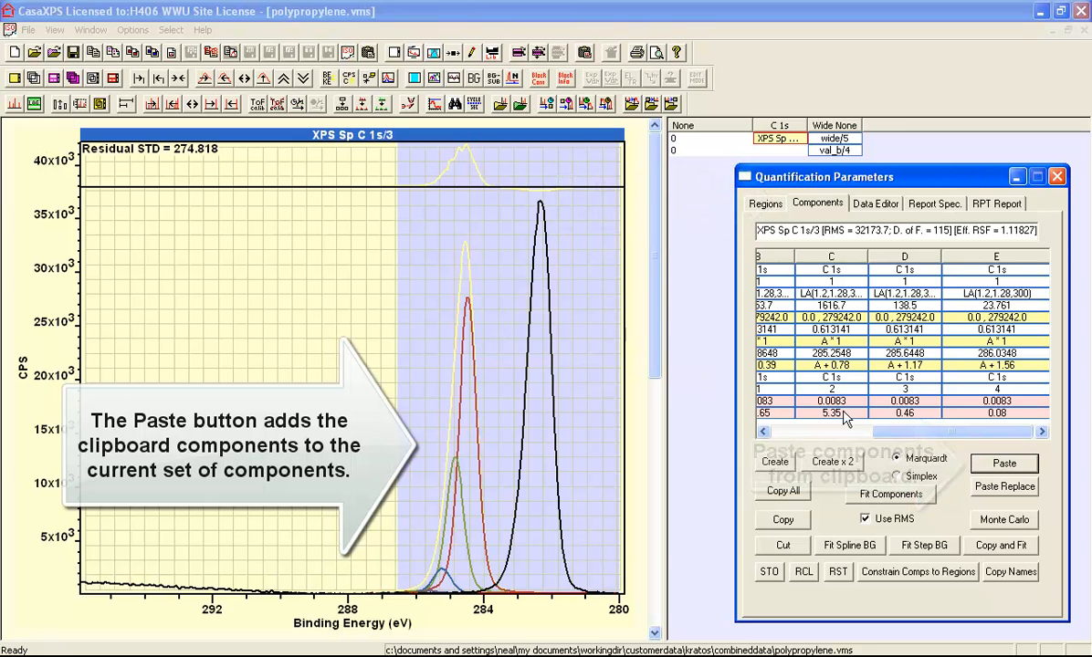
{"action": "left_click_drag", "start_coordinate": [931, 432], "coordinate": [787, 402]}
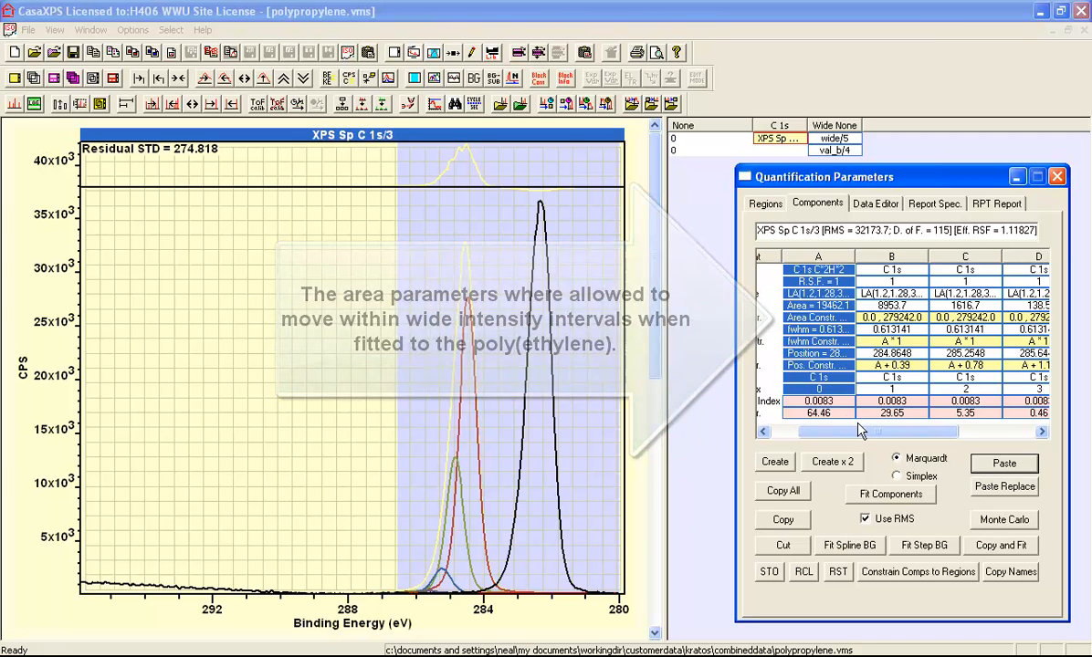
{"action": "left_click_drag", "start_coordinate": [848, 431], "coordinate": [813, 438]}
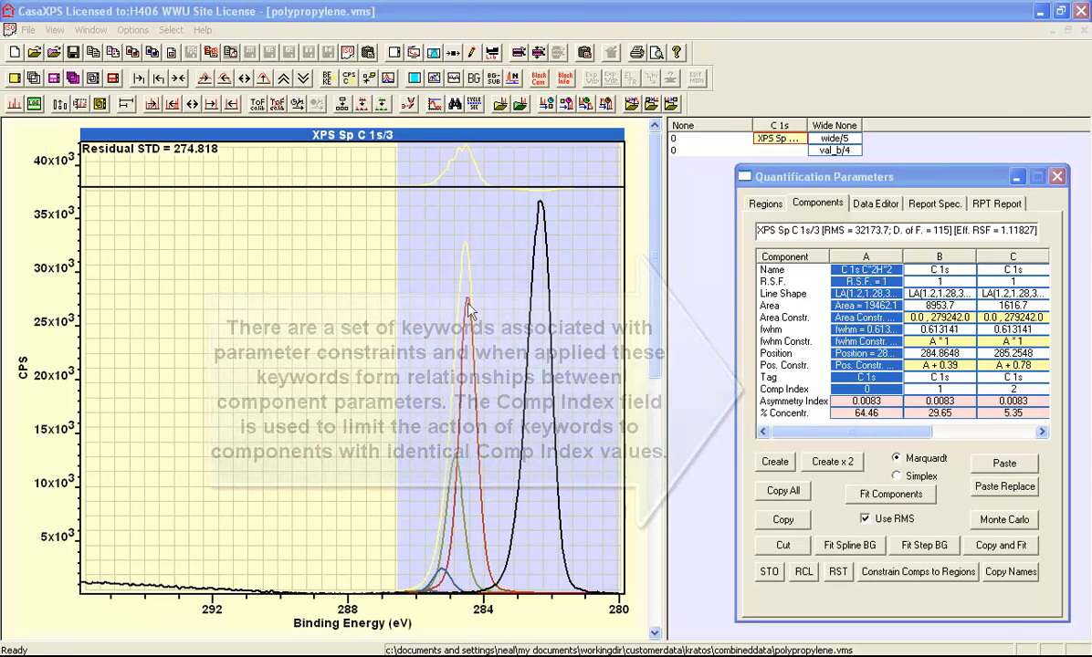
Step: Enable Colour Components using Comp Index in the tile display colour settings
{"action": "left_click", "coordinate": [384, 55]}
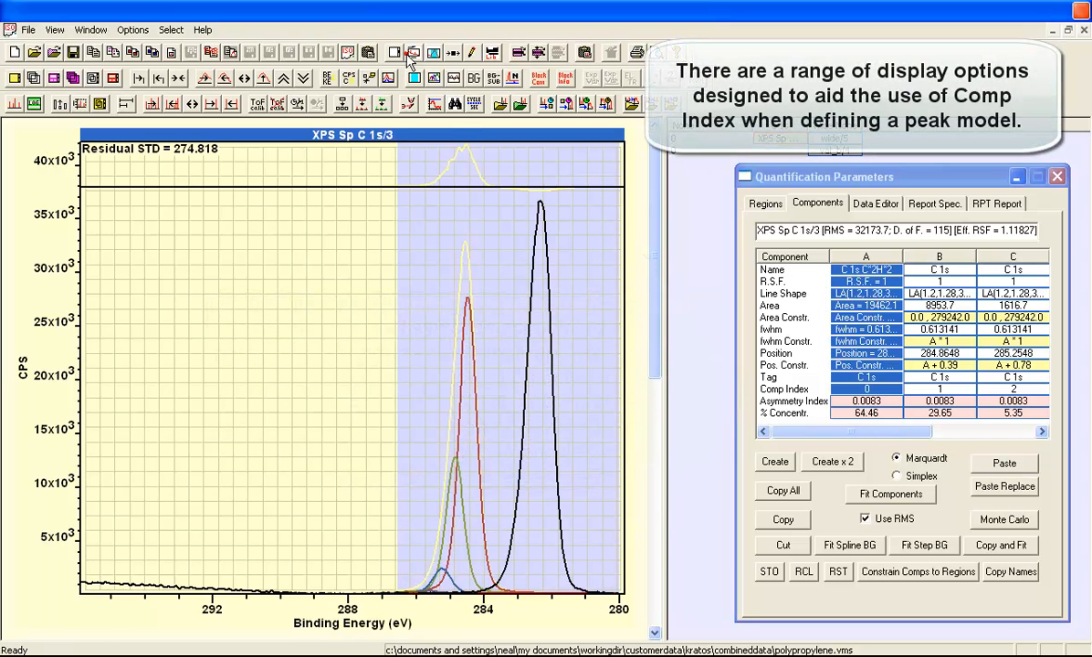
{"action": "left_click", "coordinate": [514, 143]}
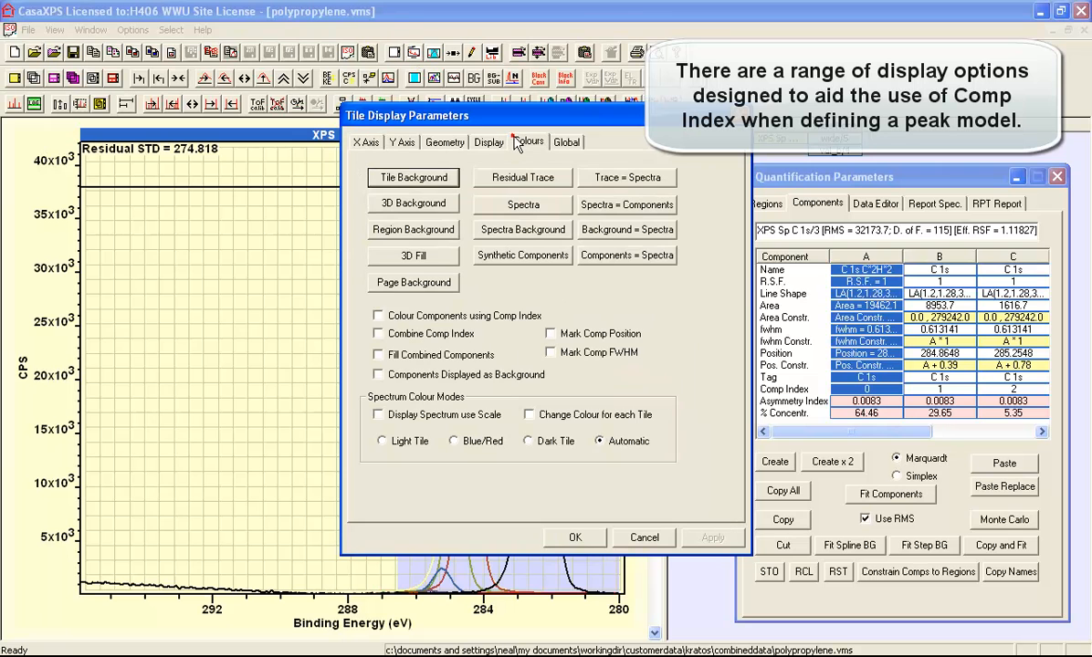
{"action": "left_click", "coordinate": [378, 316]}
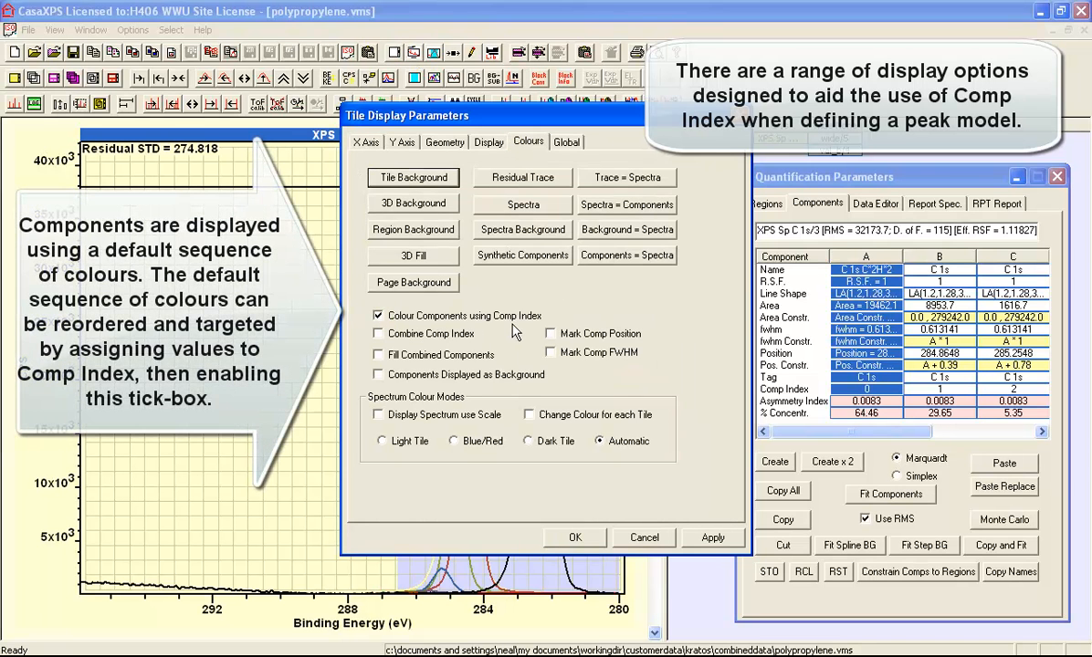
{"action": "left_click", "coordinate": [577, 538]}
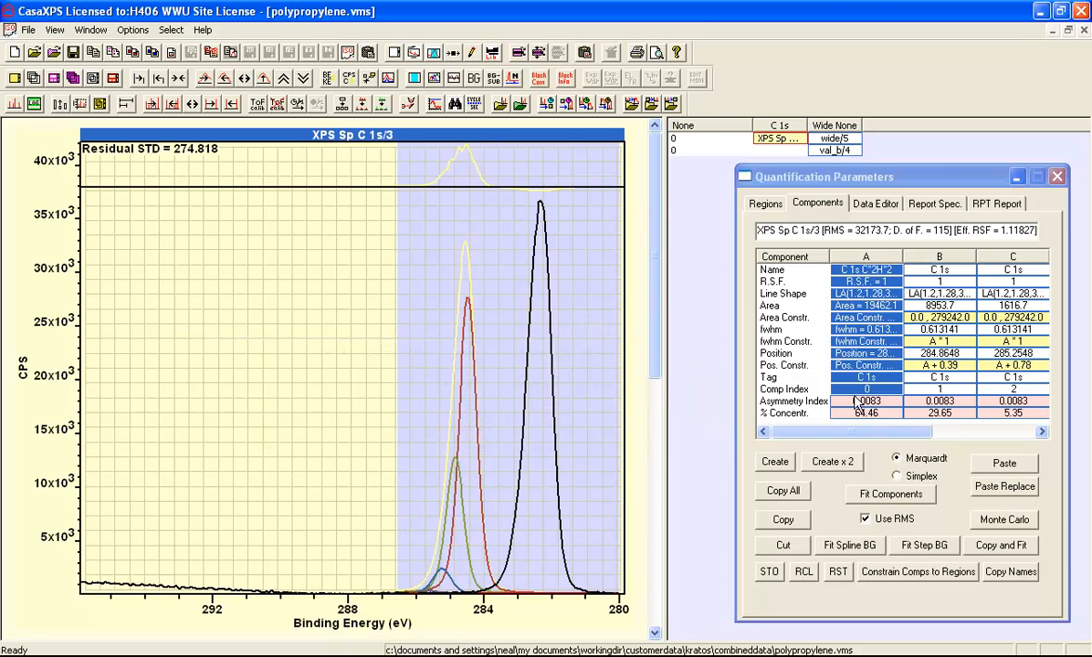
Step: Reset the Comp Index of all components by entering the keyword "reset" for component A
{"action": "left_click", "coordinate": [858, 391]}
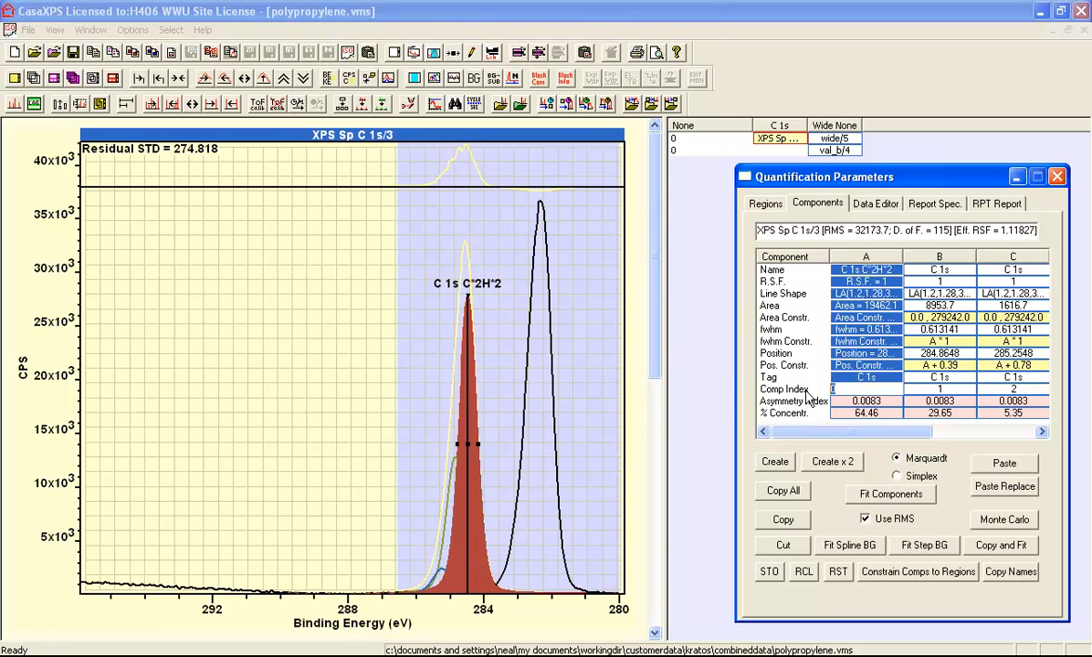
{"action": "type", "text": "re"}
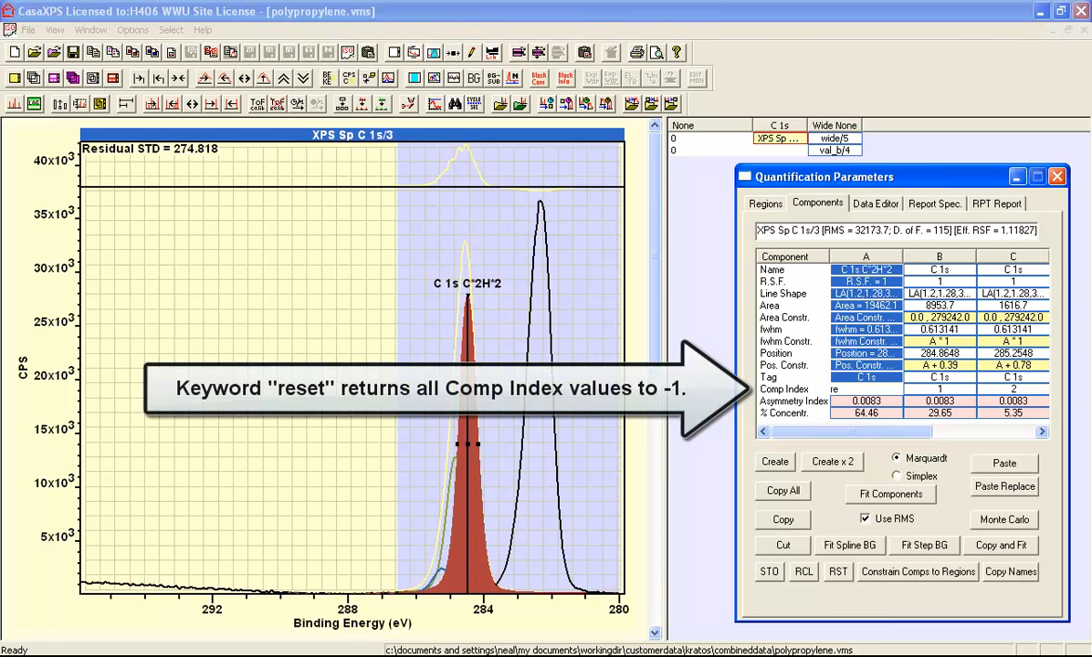
{"action": "type", "text": "set"}
{"action": "key", "text": "Return"}
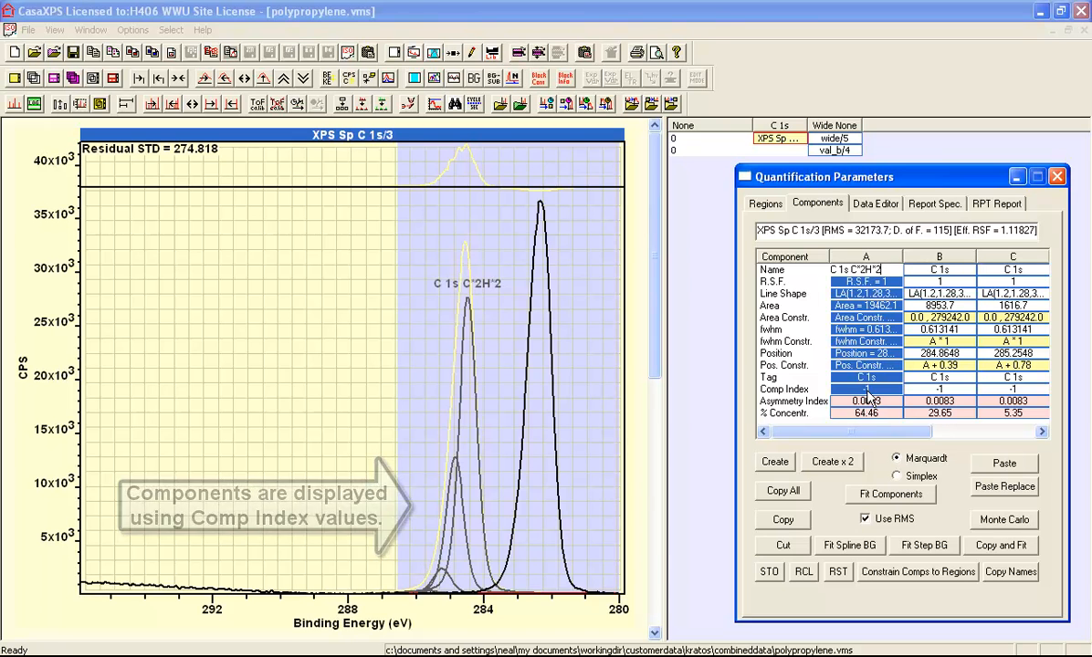
Step: Assign Comp Index 0 to all the components by entering "set=0" for component A
{"action": "double_click", "coordinate": [867, 391]}
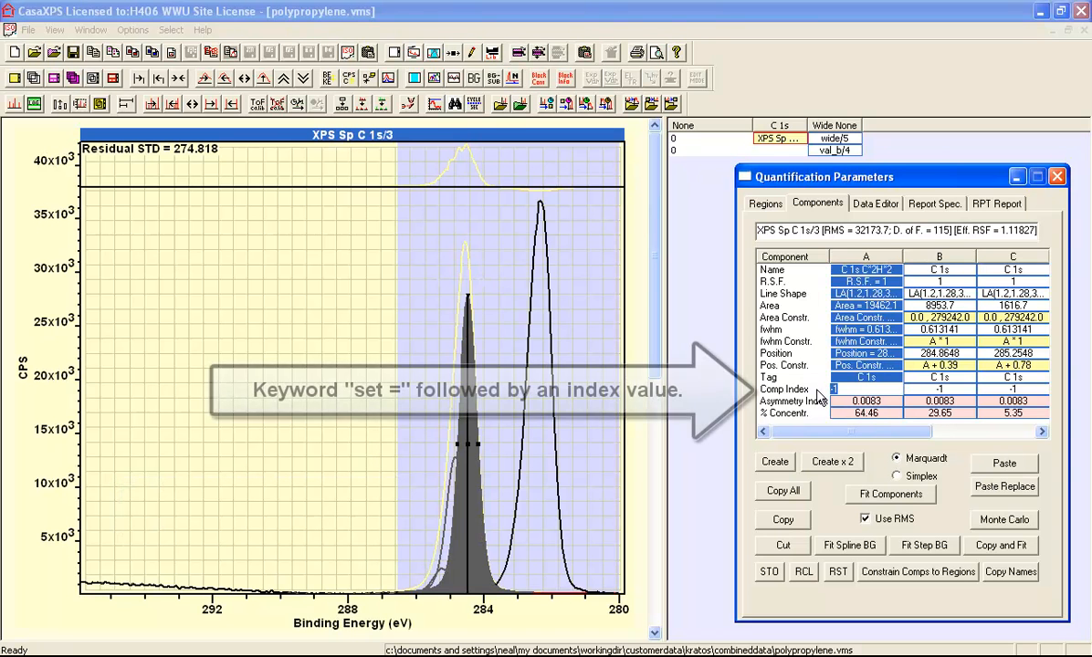
{"action": "type", "text": "set"}
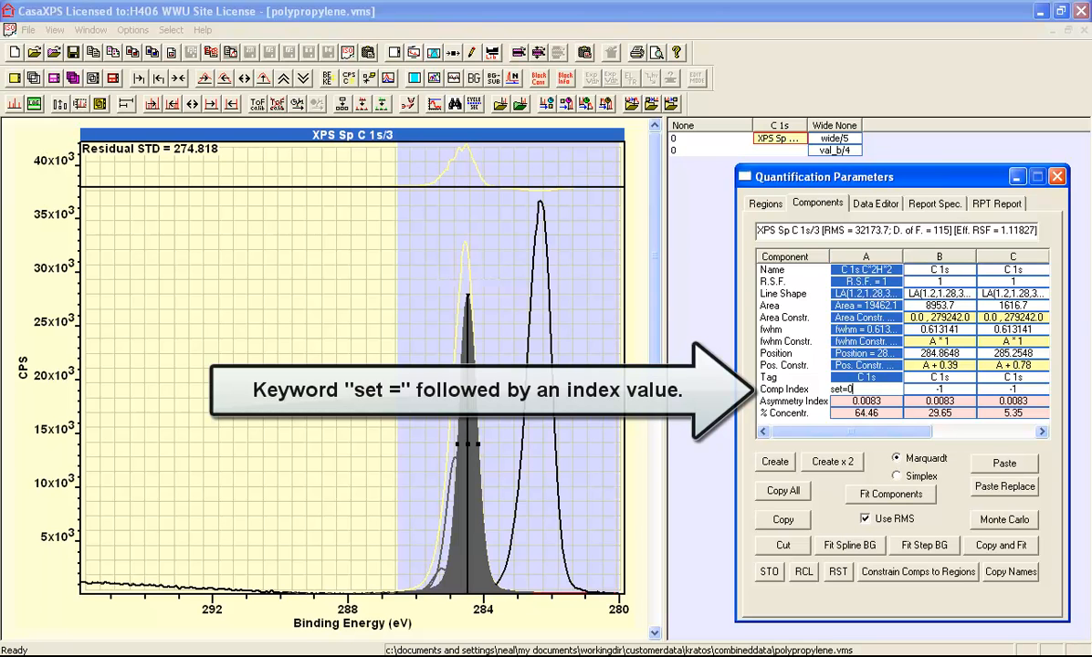
{"action": "type", "text": "=0"}
{"action": "key", "text": "Return"}
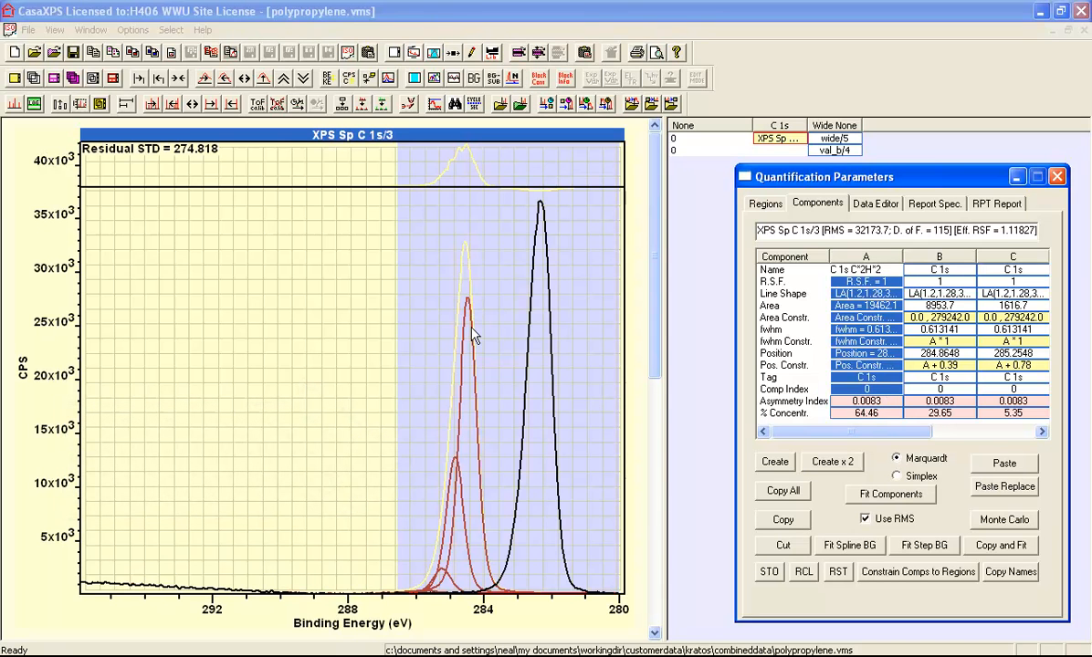
Step: Link the component areas with the Area Constraint "lock" in component A, and shift the peak set so component B lies at about 284.14 eV
{"action": "left_click", "coordinate": [890, 317]}
{"action": "left_click_drag", "start_coordinate": [898, 316], "coordinate": [815, 334]}
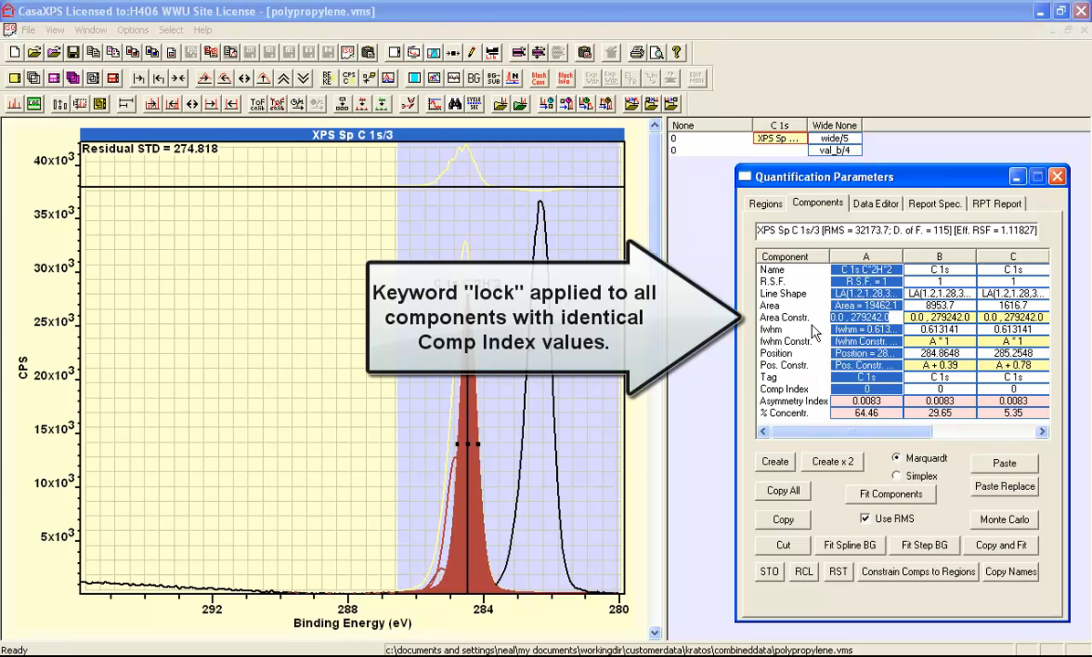
{"action": "key", "text": "BackSpace"}
{"action": "type", "text": "lock"}
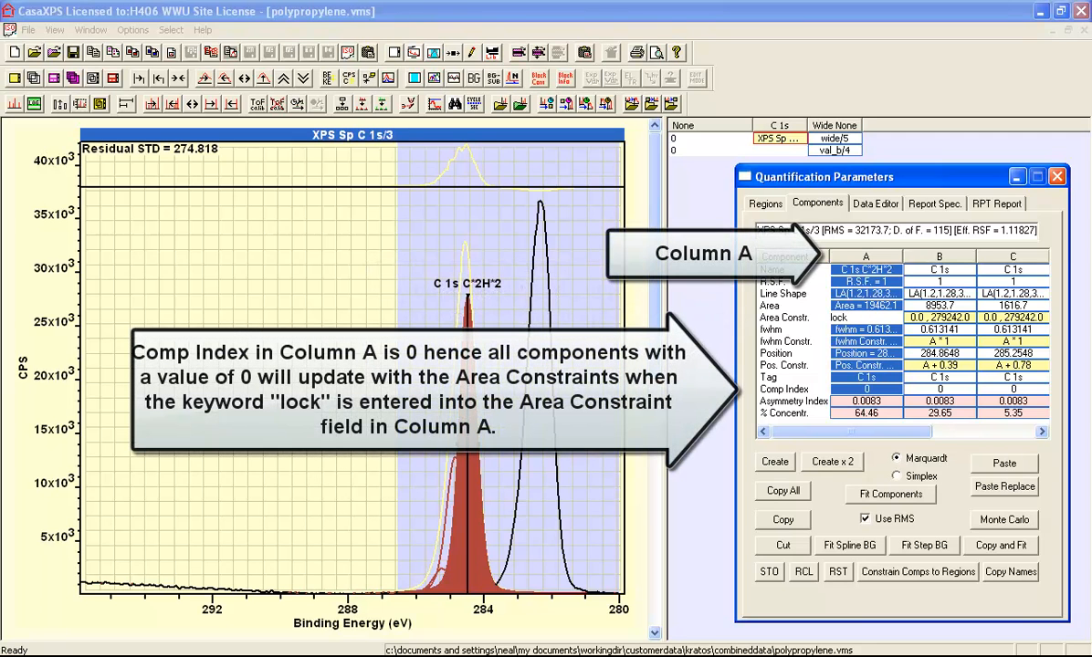
{"action": "key", "text": "Return"}
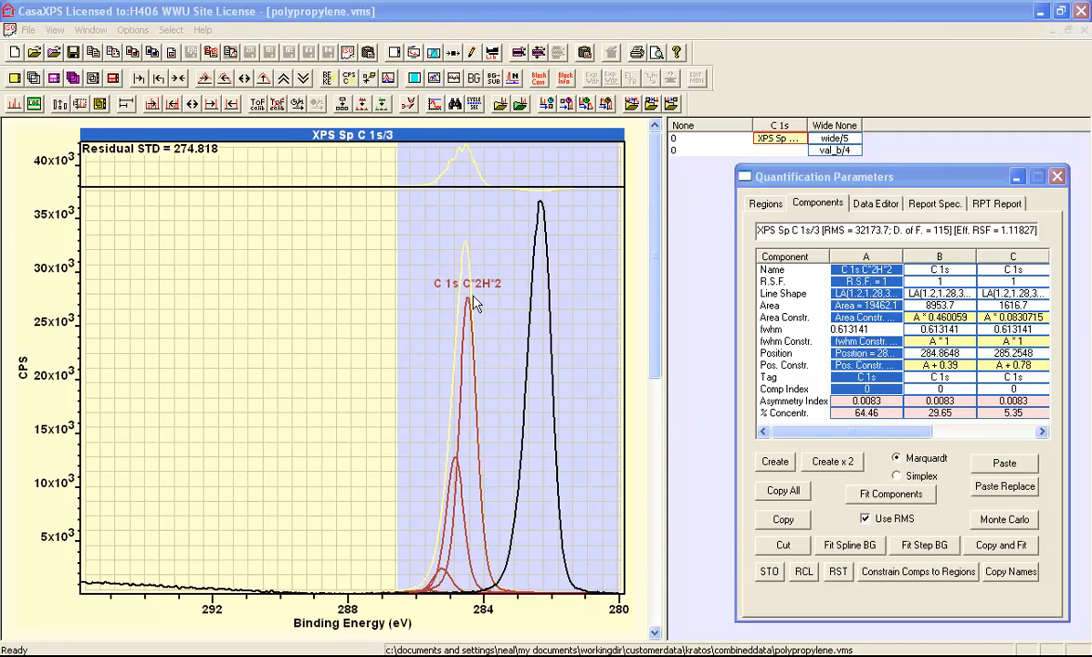
{"action": "mouse_move", "coordinate": [469, 299]}
{"action": "left_mouse_down"}
{"action": "mouse_move", "coordinate": [498, 300]}
{"action": "mouse_move", "coordinate": [429, 307]}
{"action": "mouse_move", "coordinate": [509, 309]}
{"action": "mouse_move", "coordinate": [471, 310]}
{"action": "mouse_move", "coordinate": [494, 302]}
{"action": "left_mouse_up"}
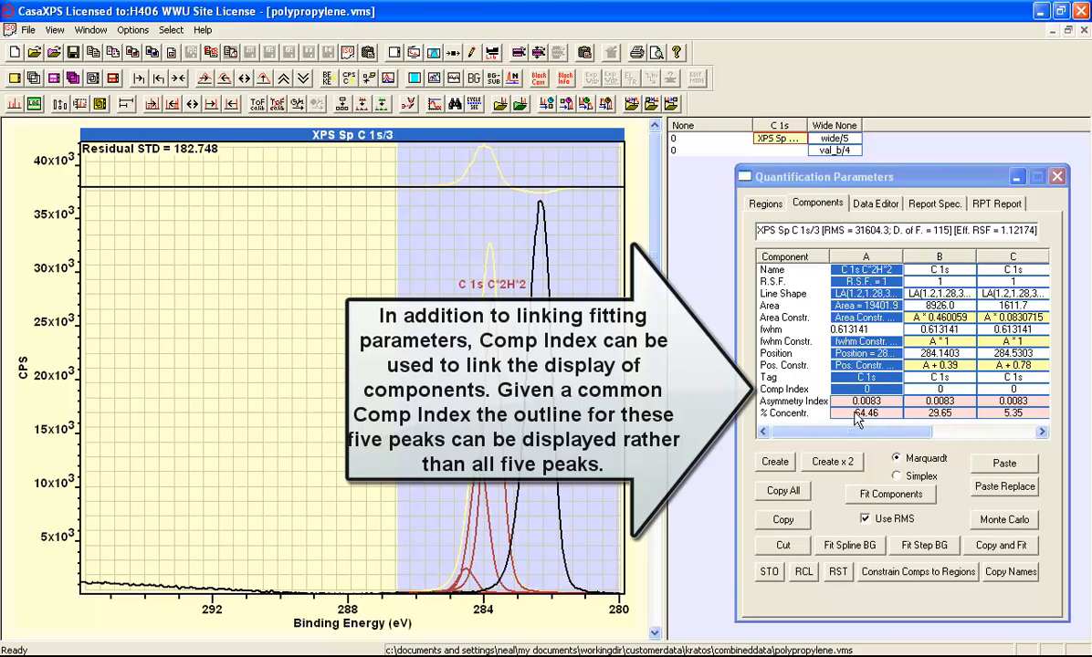
Step: Copy all five components, assign Comp Index 1 to the originals by entering "set=1" for component A, and paste the copies as a second set
{"action": "left_click", "coordinate": [791, 493]}
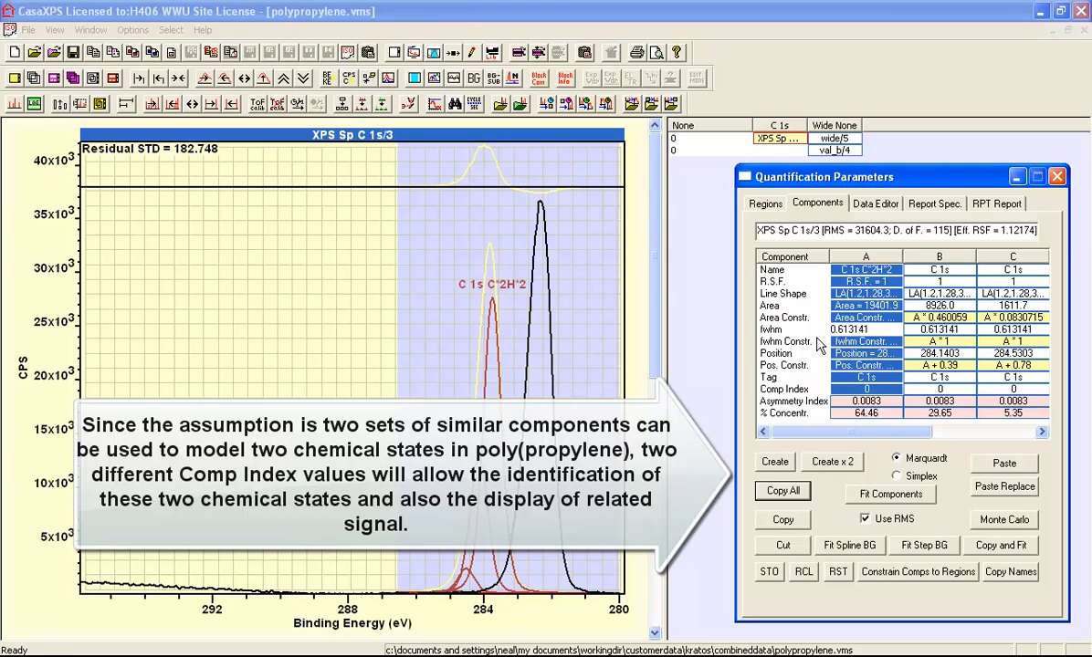
{"action": "left_click", "coordinate": [844, 389]}
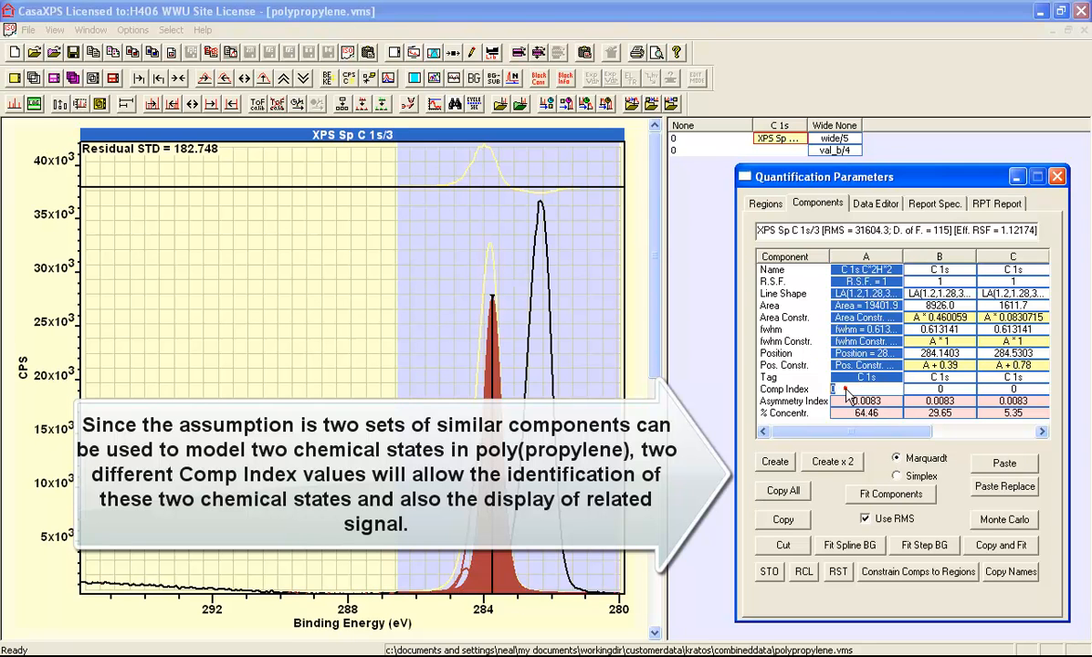
{"action": "type", "text": "set=1"}
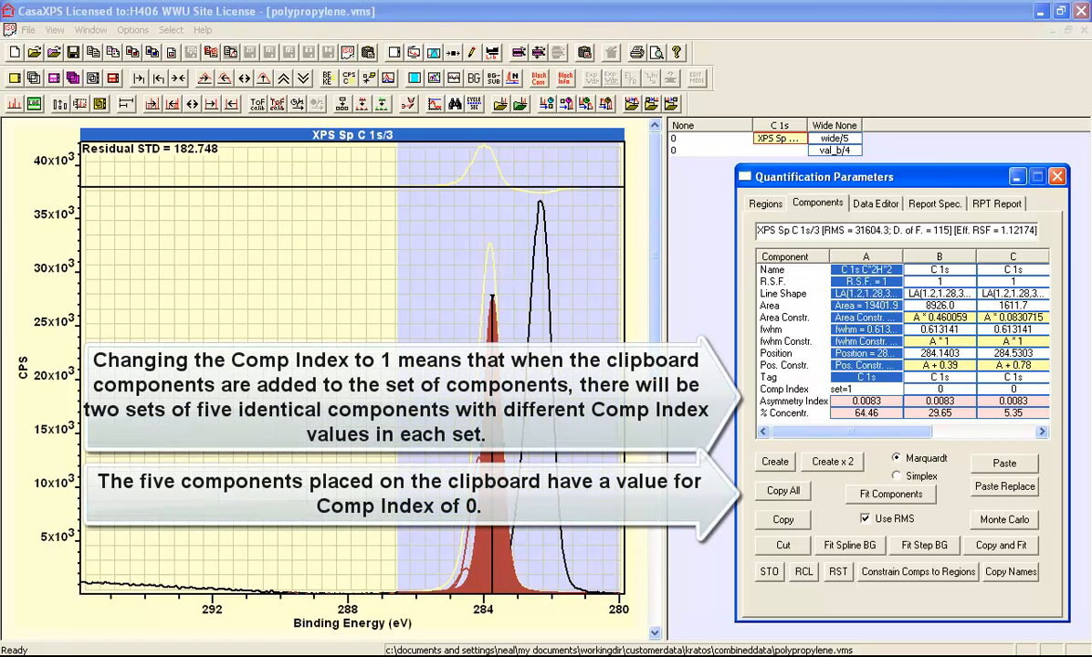
{"action": "key", "text": "Return"}
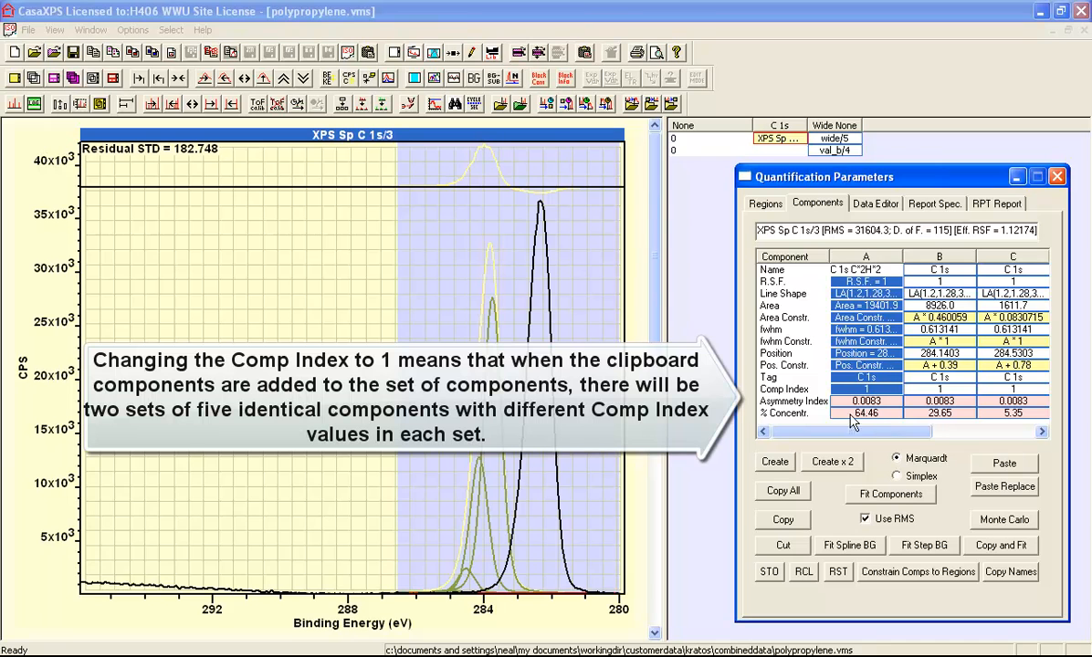
{"action": "left_click", "coordinate": [1002, 465]}
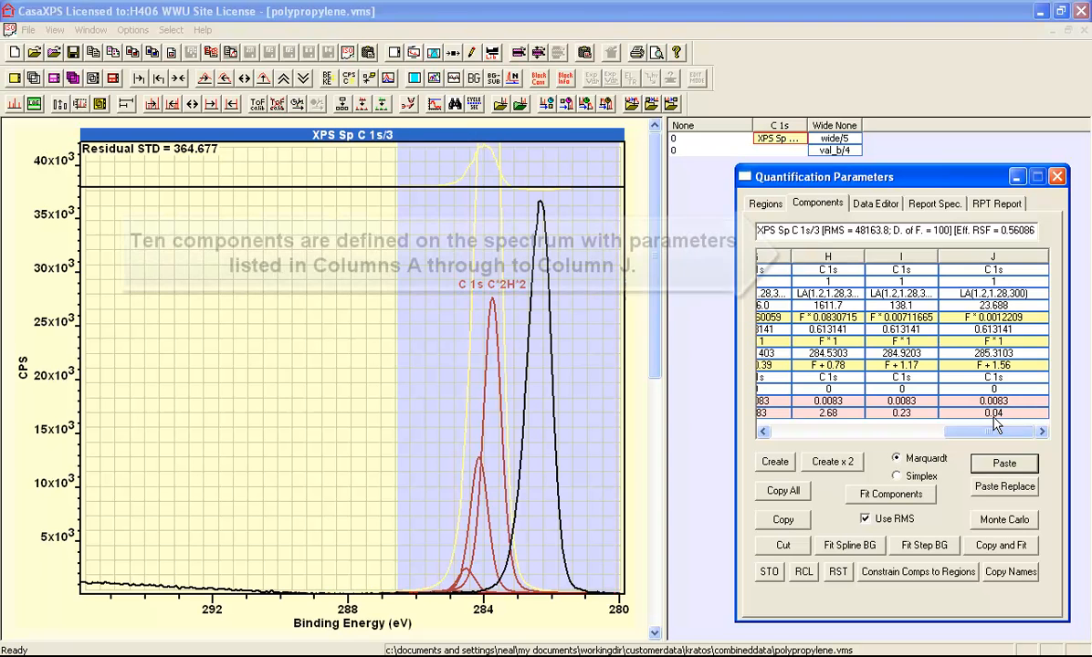
{"action": "left_click_drag", "start_coordinate": [1002, 431], "coordinate": [882, 434]}
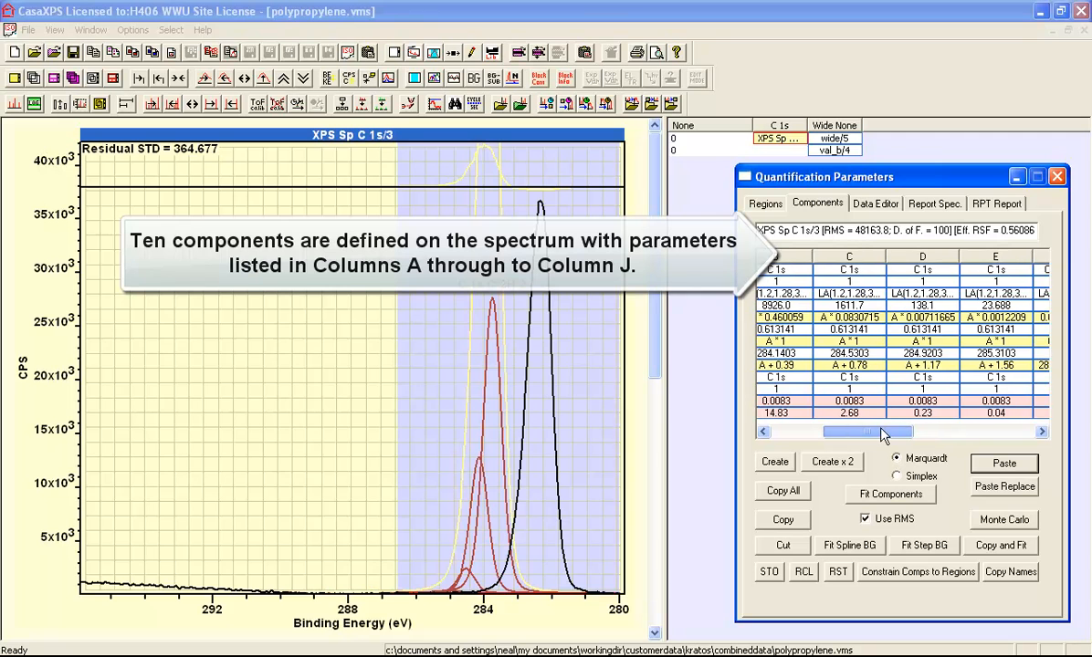
Step: Position both component sets under the C 1s peak, with component B at about 282.45 eV, and fit the components
{"action": "left_click_drag", "start_coordinate": [493, 299], "coordinate": [519, 300]}
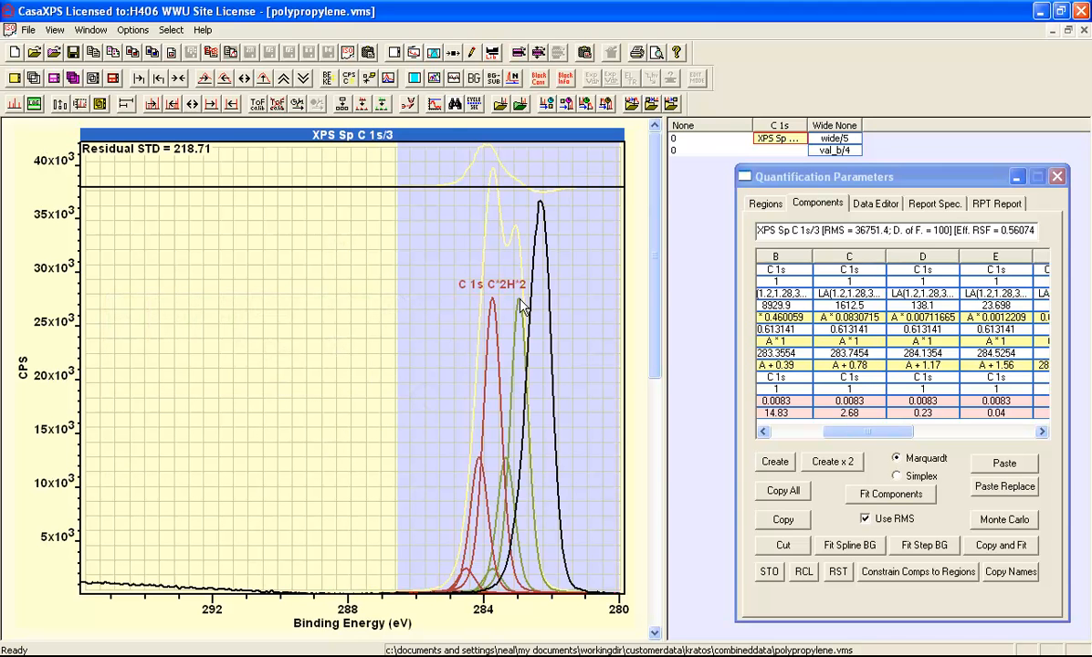
{"action": "left_click_drag", "start_coordinate": [518, 300], "coordinate": [549, 472]}
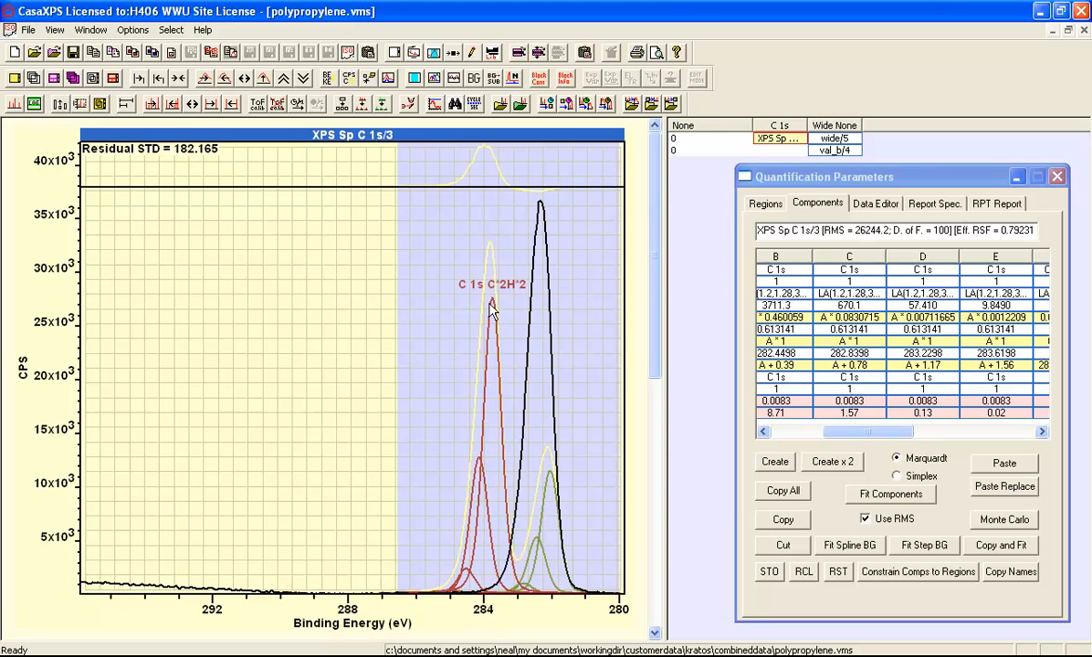
{"action": "left_click_drag", "start_coordinate": [493, 308], "coordinate": [540, 352]}
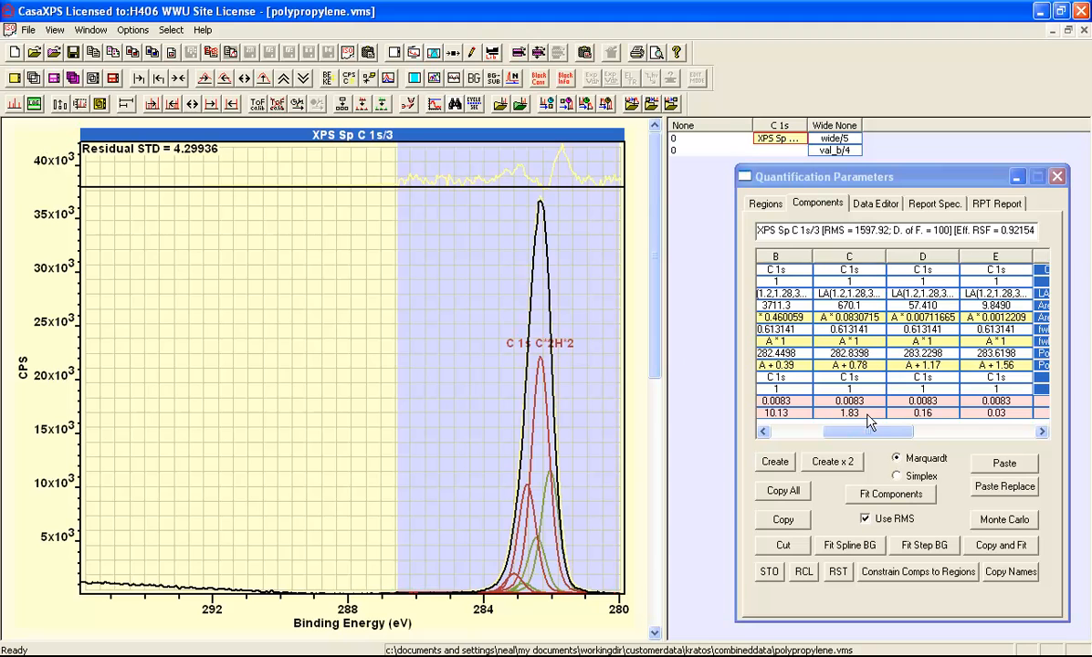
{"action": "left_click", "coordinate": [879, 493]}
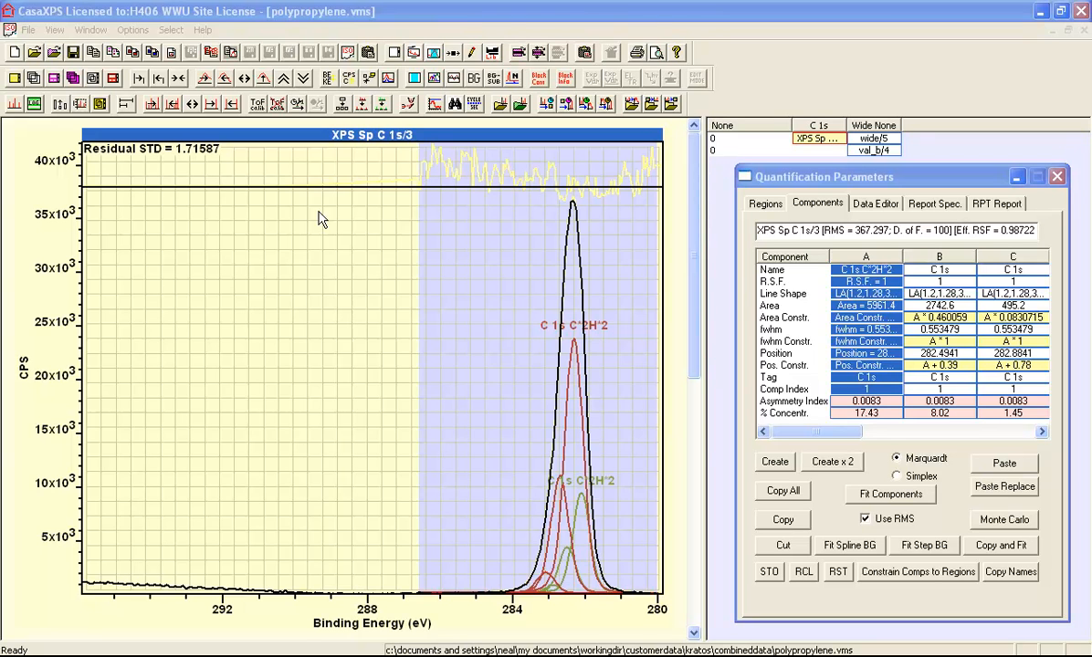
Step: Annotate the C 1s spectrum with a Comp Index table of the components
{"action": "left_click", "coordinate": [472, 53]}
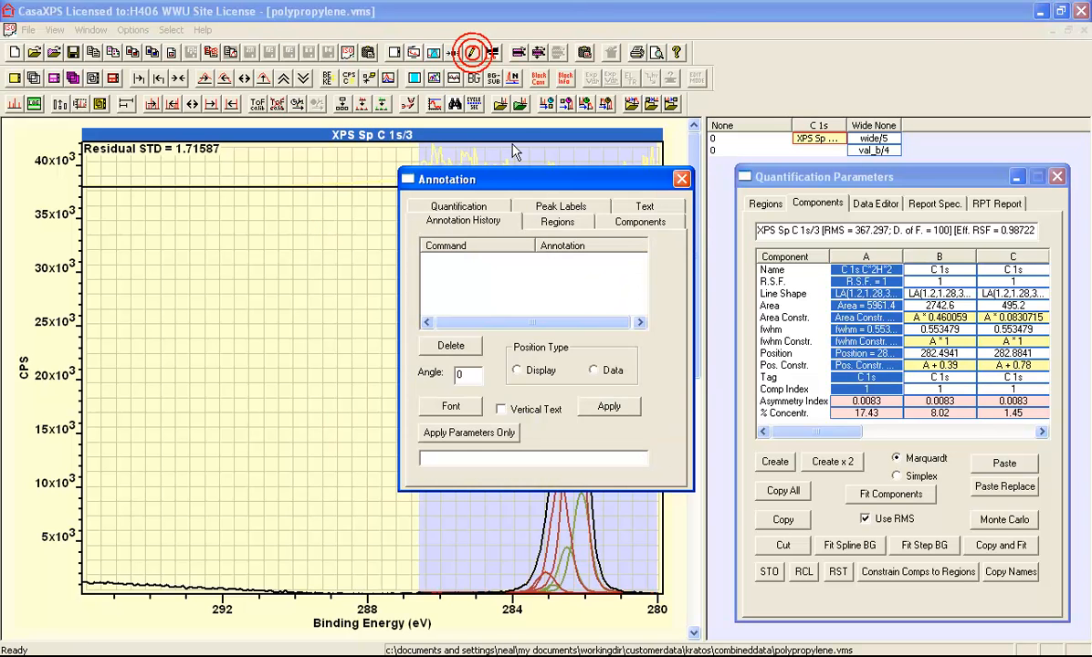
{"action": "left_click_drag", "start_coordinate": [481, 180], "coordinate": [789, 223]}
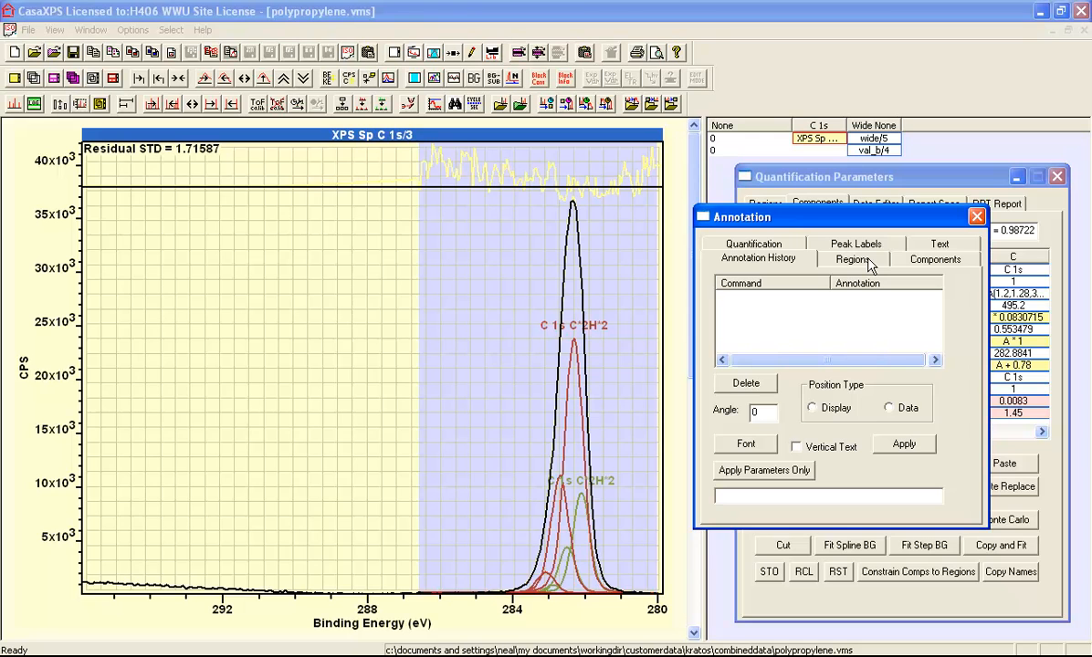
{"action": "left_click", "coordinate": [935, 260]}
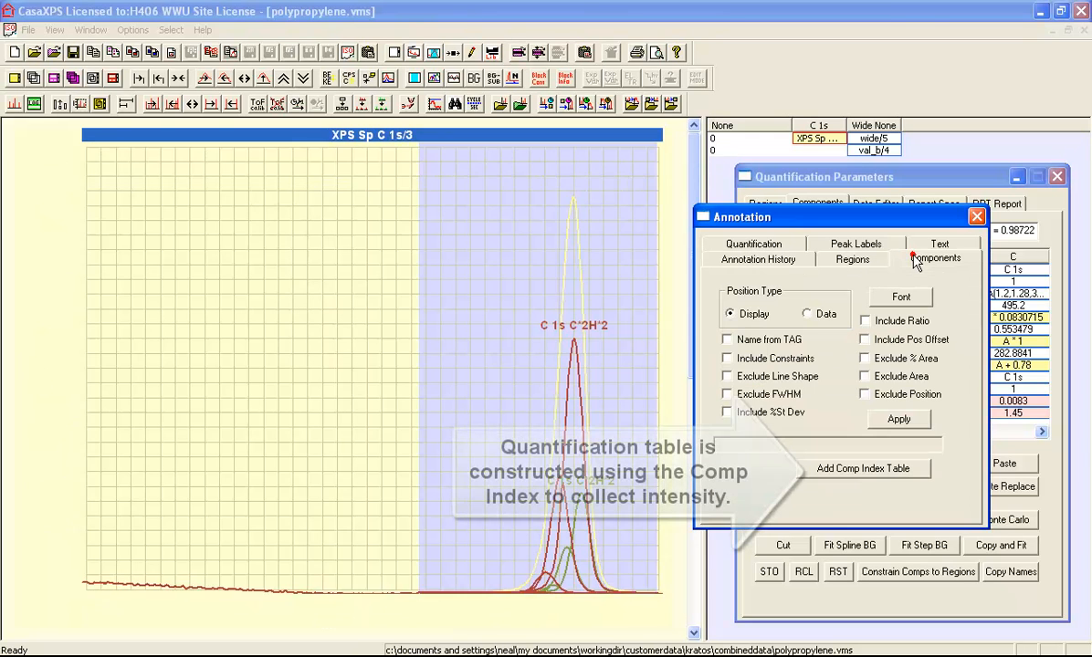
{"action": "left_click", "coordinate": [845, 469]}
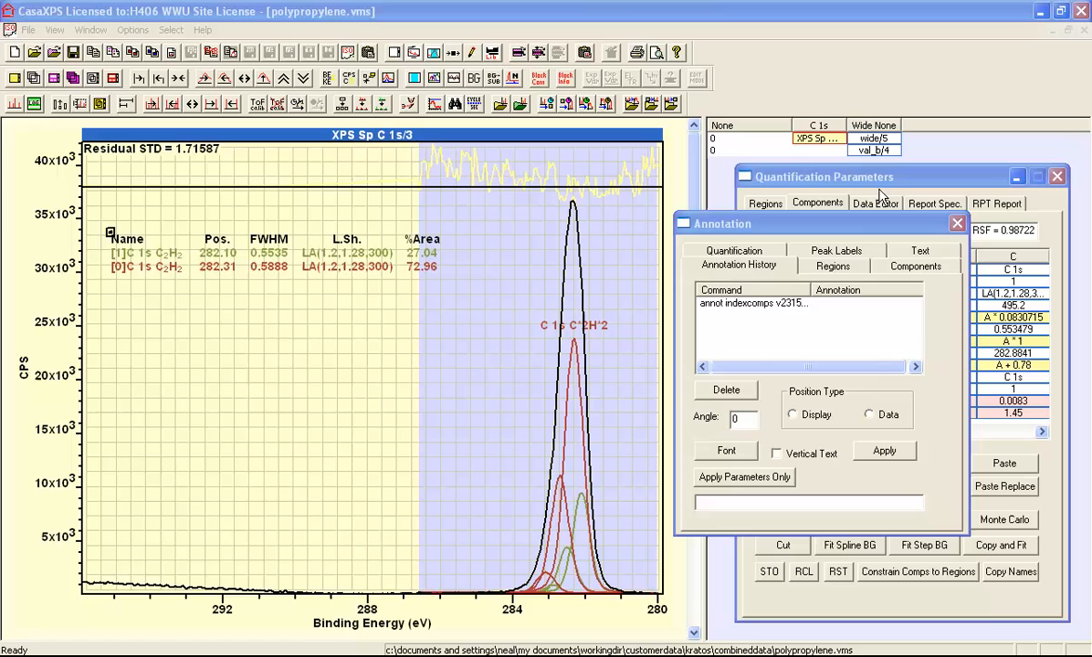
Step: Tie component A's area to half of component F's with the Area Constraint "f*0.5", and refit the components
{"action": "left_click", "coordinate": [844, 175]}
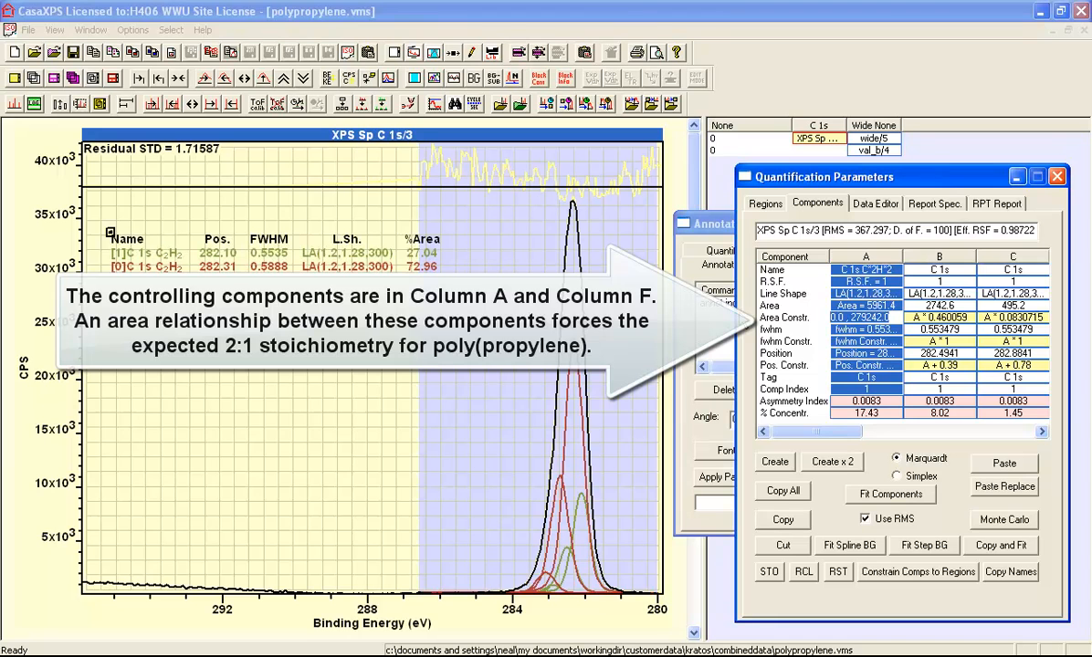
{"action": "type", "text": "f*0.5"}
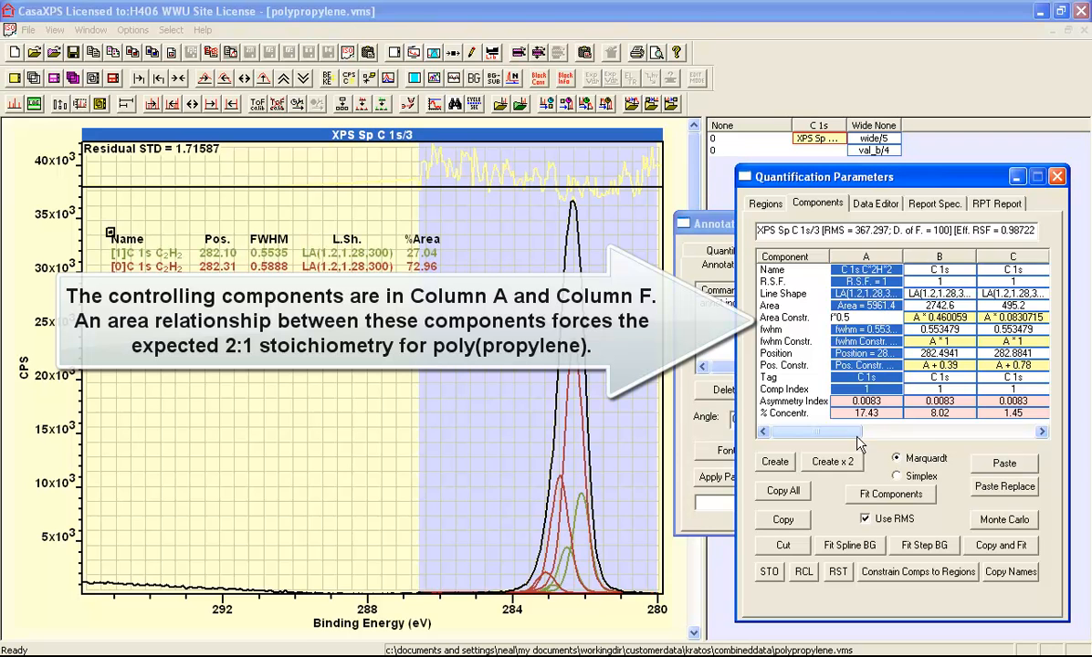
{"action": "left_click_drag", "start_coordinate": [833, 431], "coordinate": [817, 411]}
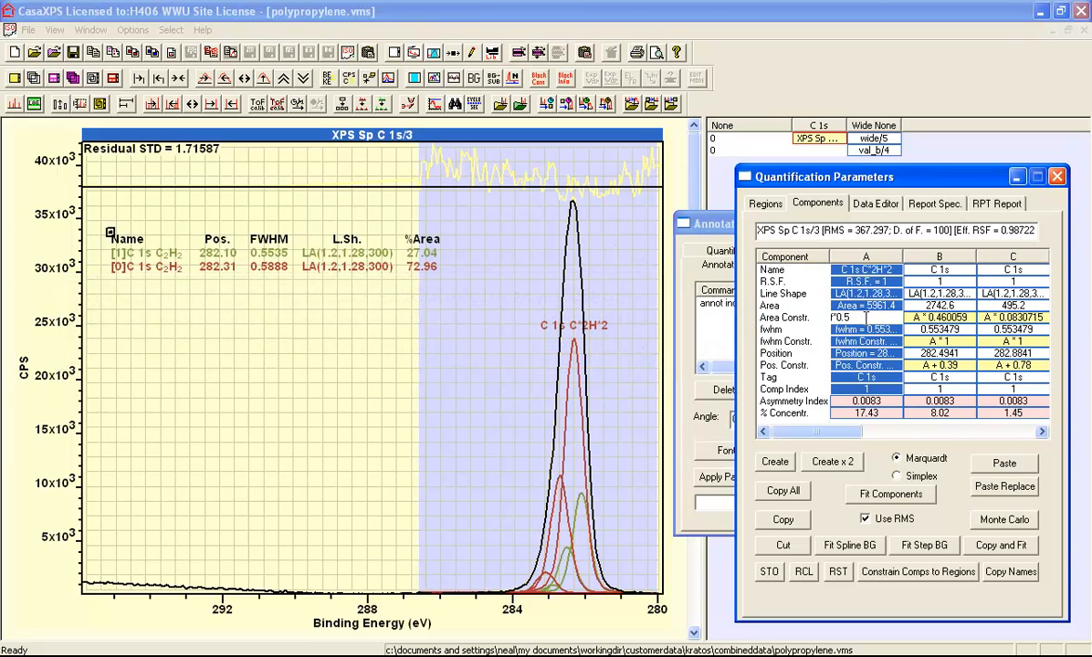
{"action": "left_click", "coordinate": [869, 328]}
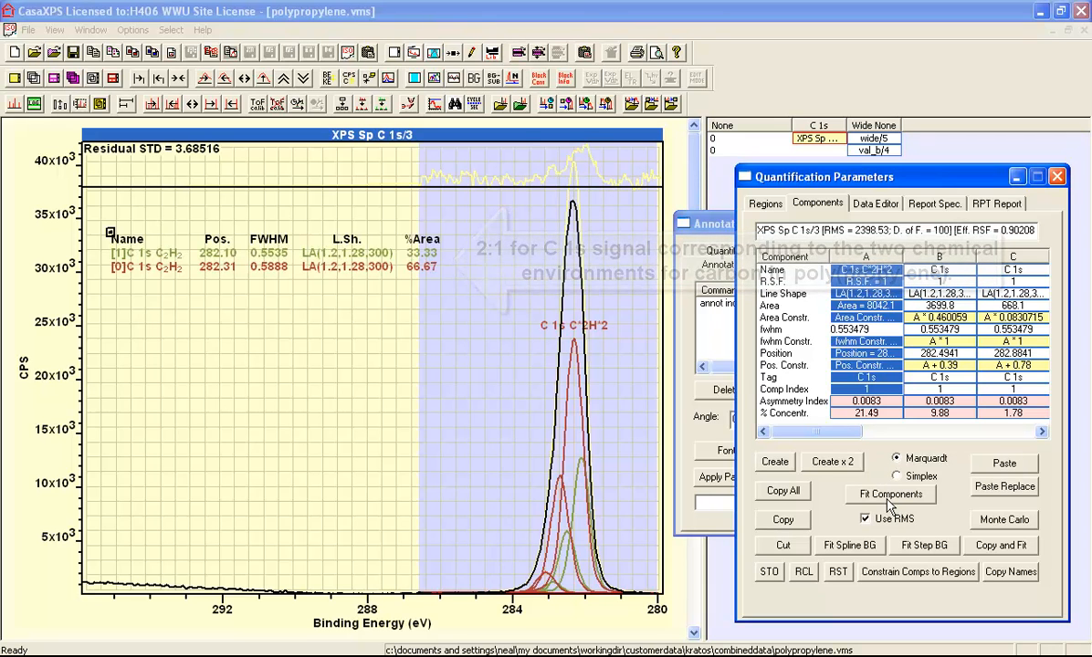
{"action": "left_click", "coordinate": [884, 494]}
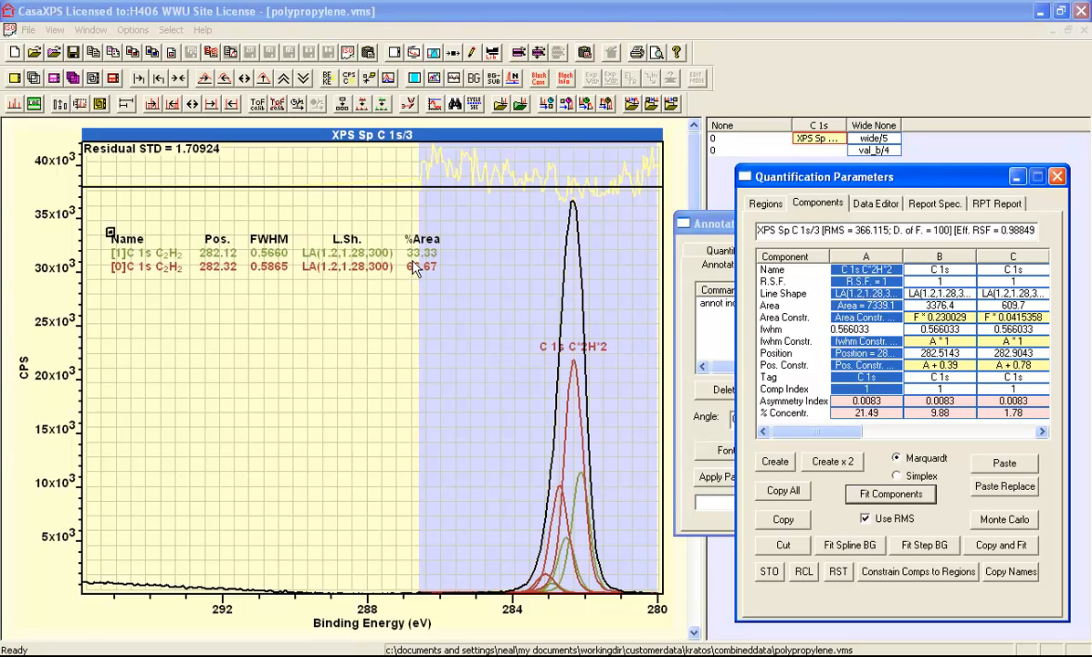
{"action": "left_click", "coordinate": [888, 317]}
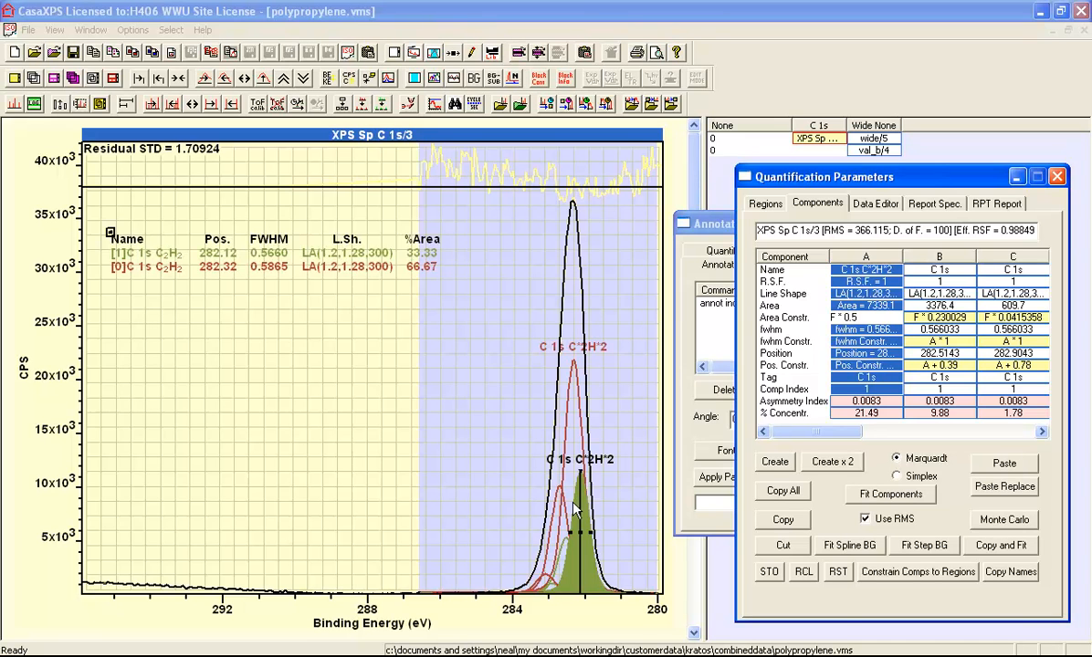
Step: Close the annotation window and extend the C 1s quantification region so it starts at about 287.2 eV
{"action": "left_click", "coordinate": [766, 205]}
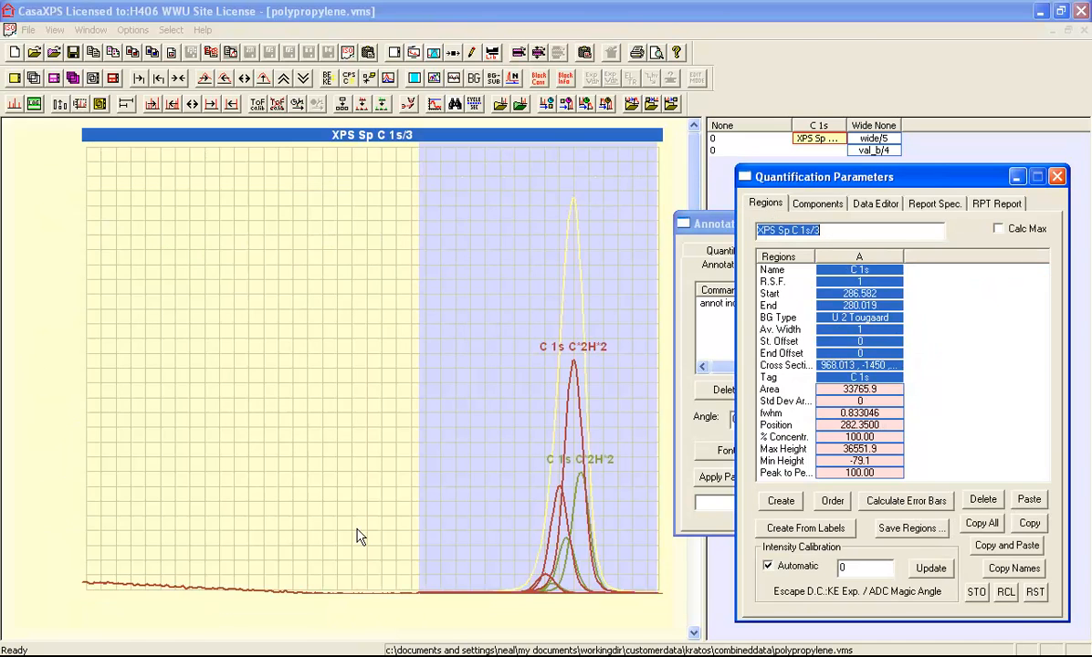
{"action": "mouse_move", "coordinate": [348, 550]}
{"action": "left_mouse_down"}
{"action": "mouse_move", "coordinate": [640, 584]}
{"action": "mouse_move", "coordinate": [673, 609]}
{"action": "left_mouse_up"}
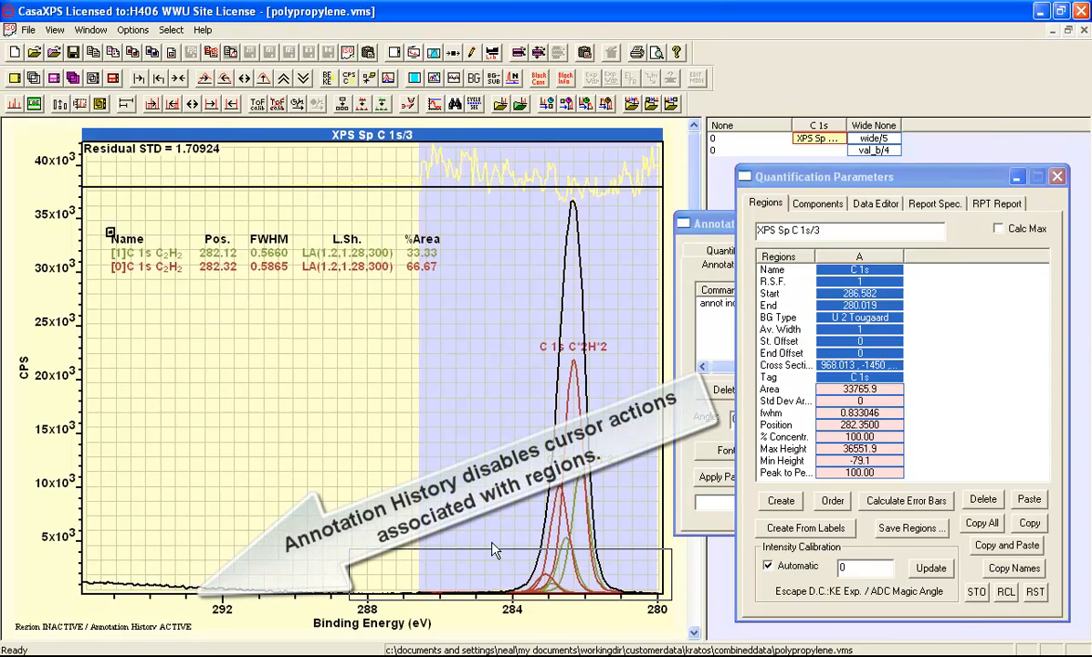
{"action": "left_click", "coordinate": [682, 225]}
{"action": "left_click", "coordinate": [682, 225]}
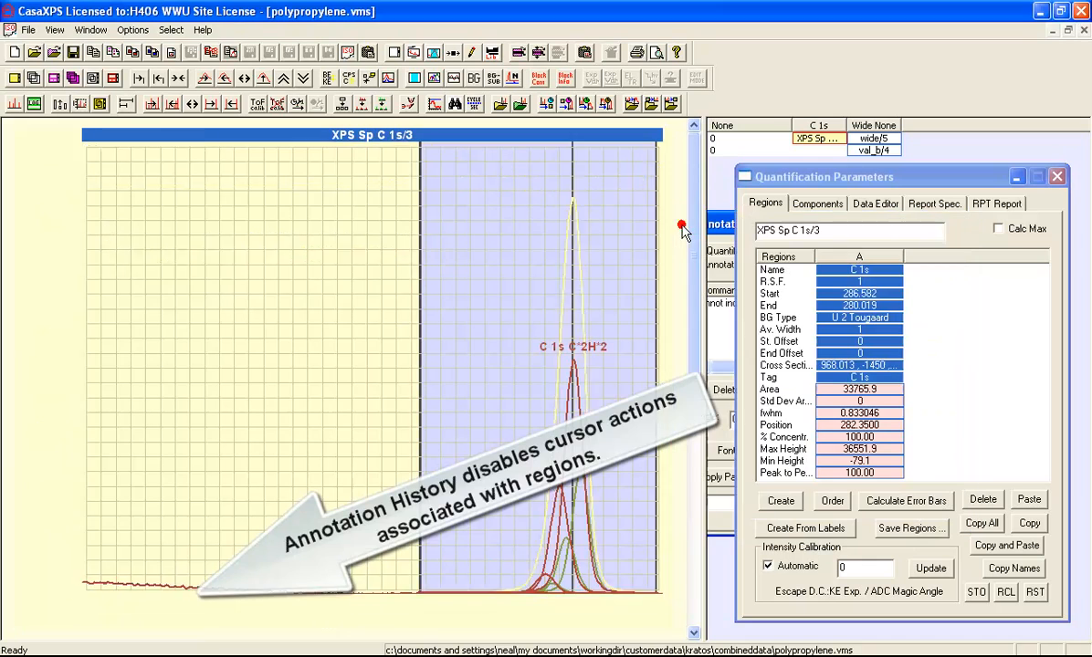
{"action": "left_click", "coordinate": [379, 572]}
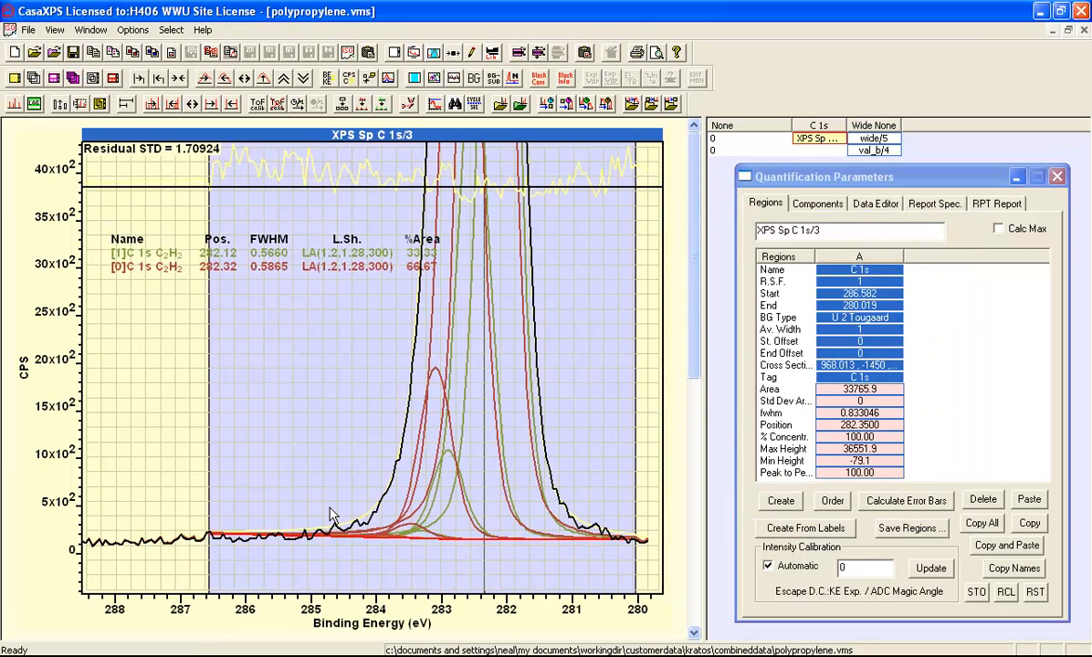
{"action": "left_click", "coordinate": [750, 203]}
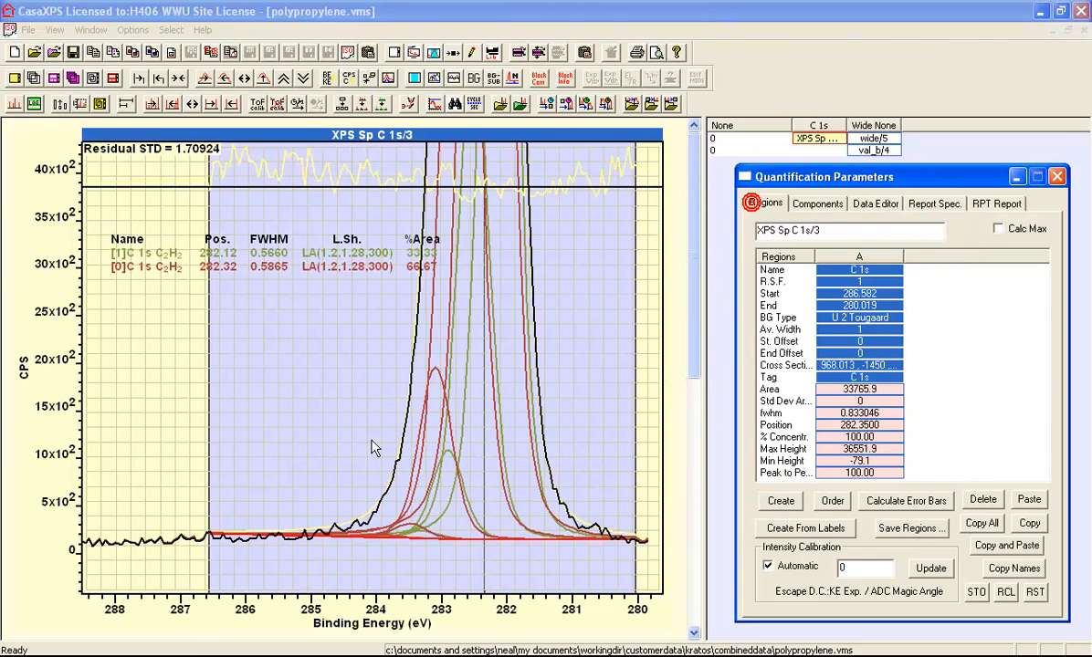
{"action": "left_click_drag", "start_coordinate": [210, 511], "coordinate": [169, 516]}
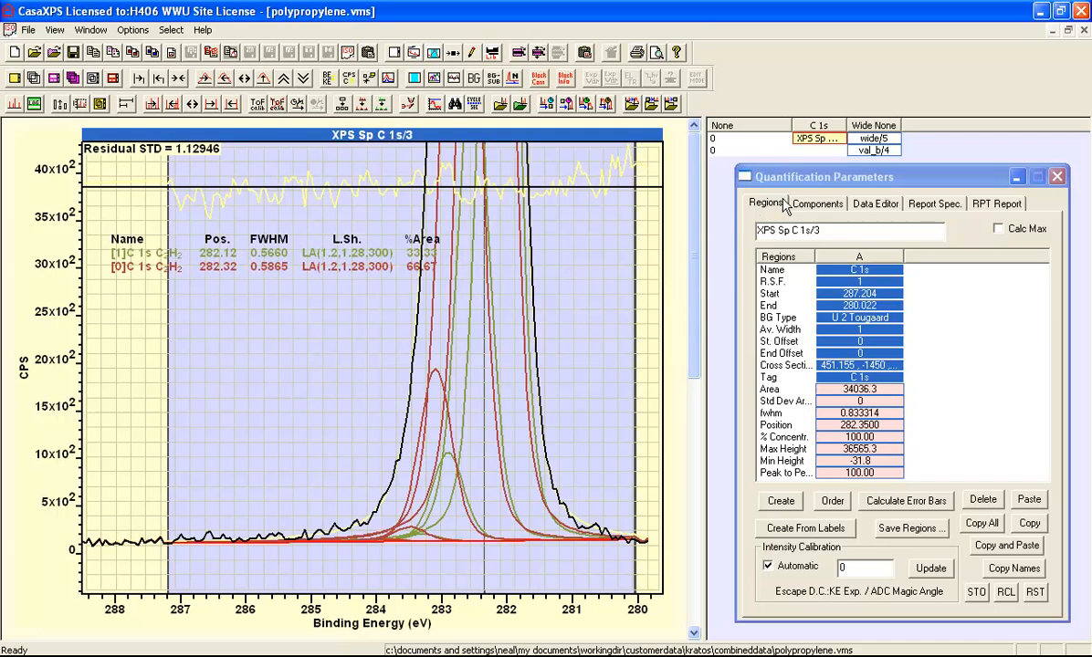
Step: Refit the components to the spectrum over the extended C 1s region
{"action": "left_click", "coordinate": [805, 203]}
{"action": "left_click", "coordinate": [863, 494]}
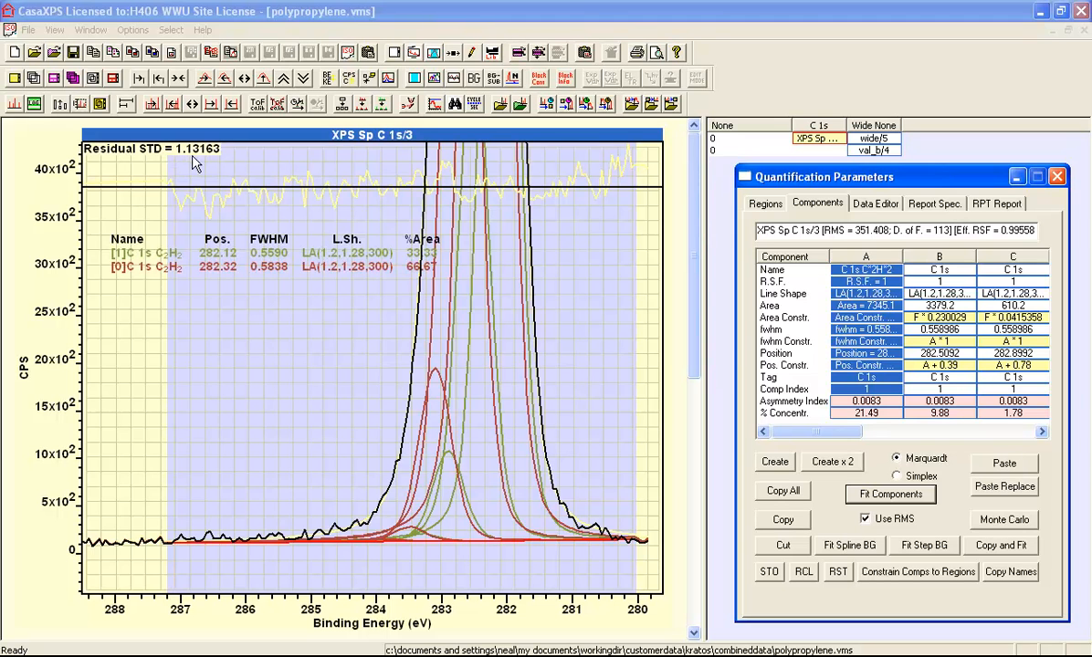
{"action": "left_click", "coordinate": [264, 80]}
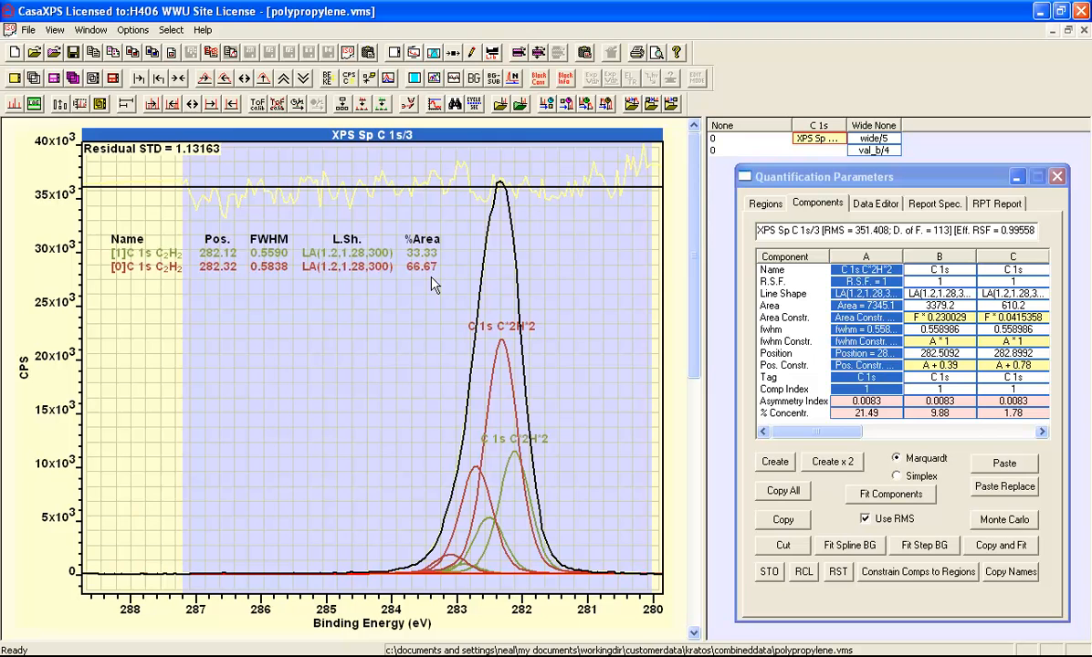
Step: Enable Combine Comp Index in the tile display colour settings and apply it to the spectrum
{"action": "left_click", "coordinate": [414, 53]}
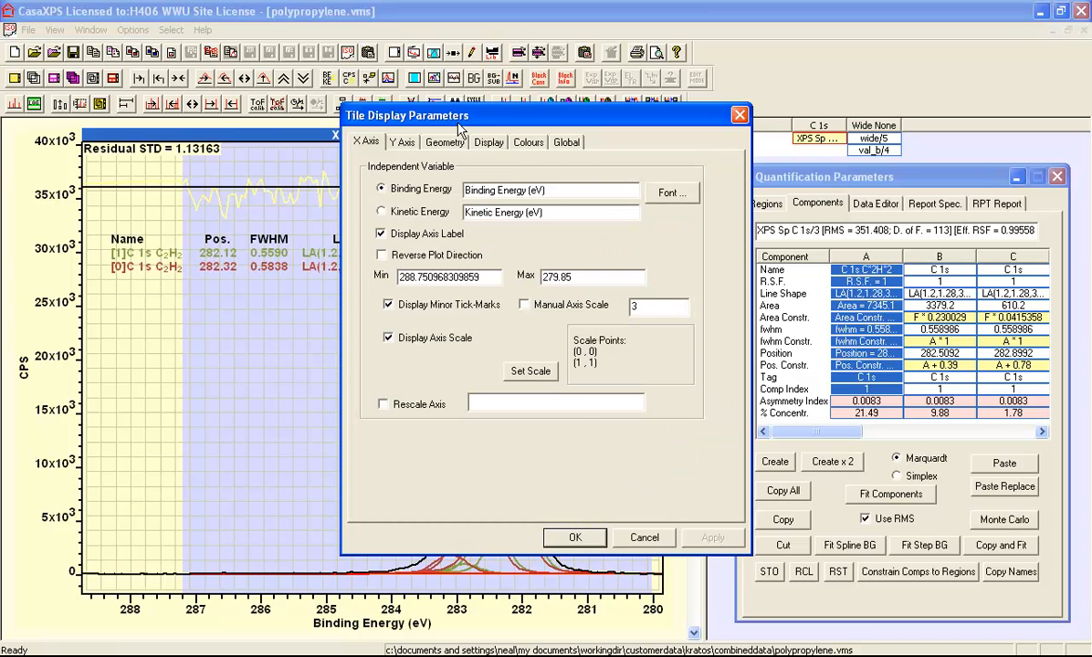
{"action": "left_click", "coordinate": [527, 143]}
{"action": "left_click_drag", "start_coordinate": [510, 117], "coordinate": [745, 133]}
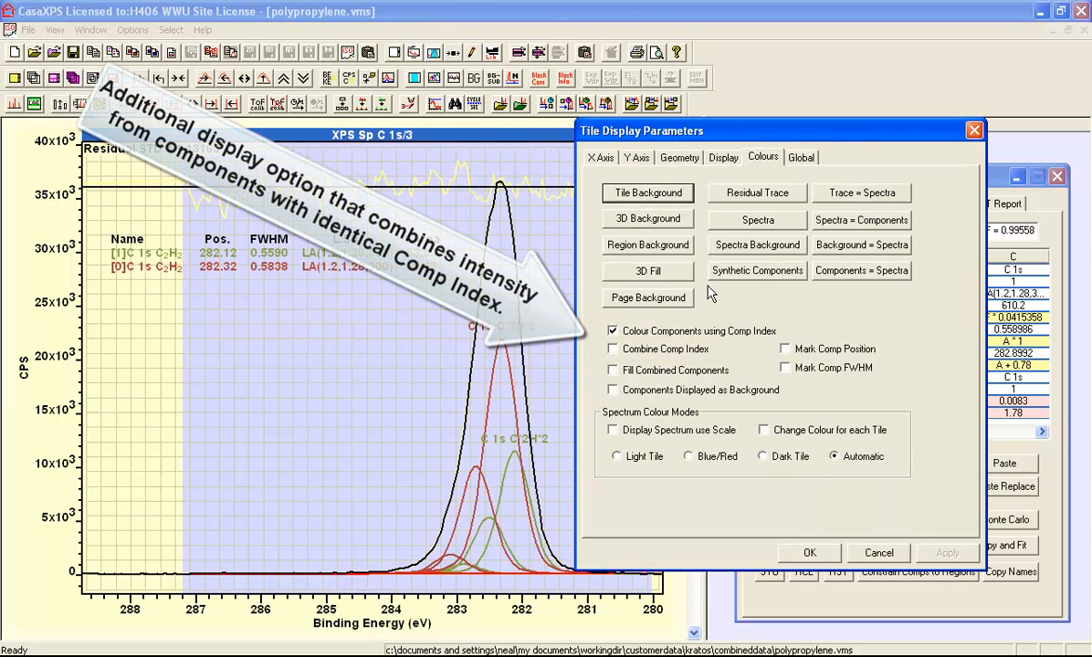
{"action": "left_click", "coordinate": [613, 349]}
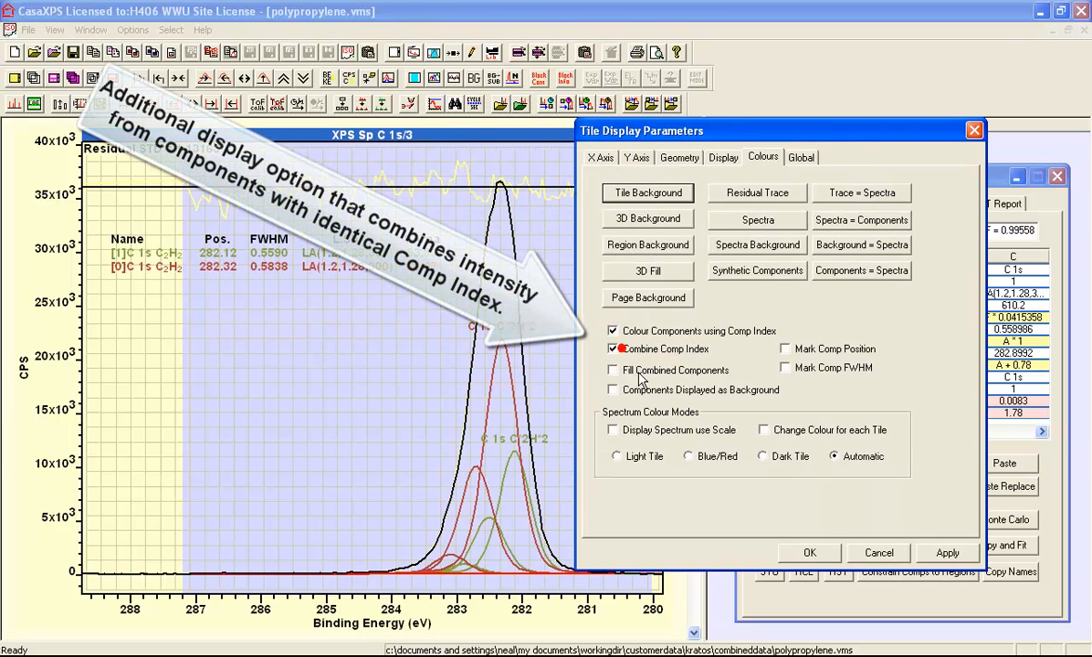
{"action": "left_click", "coordinate": [946, 554]}
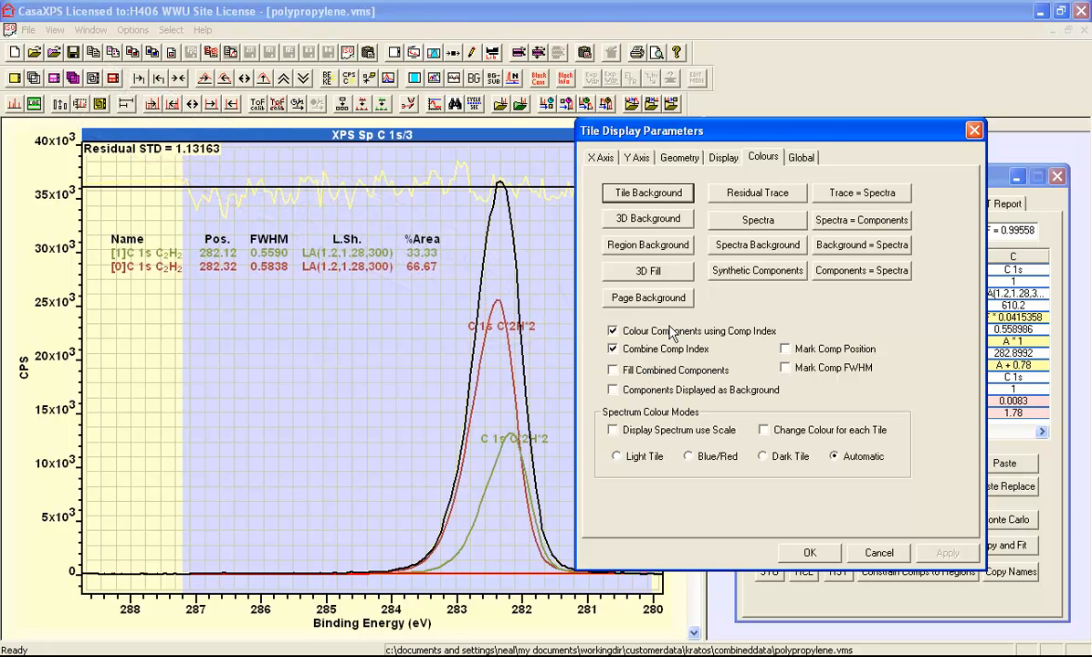
Step: Turn off Component Labels in the tile display items and accept the display settings
{"action": "left_click", "coordinate": [721, 157]}
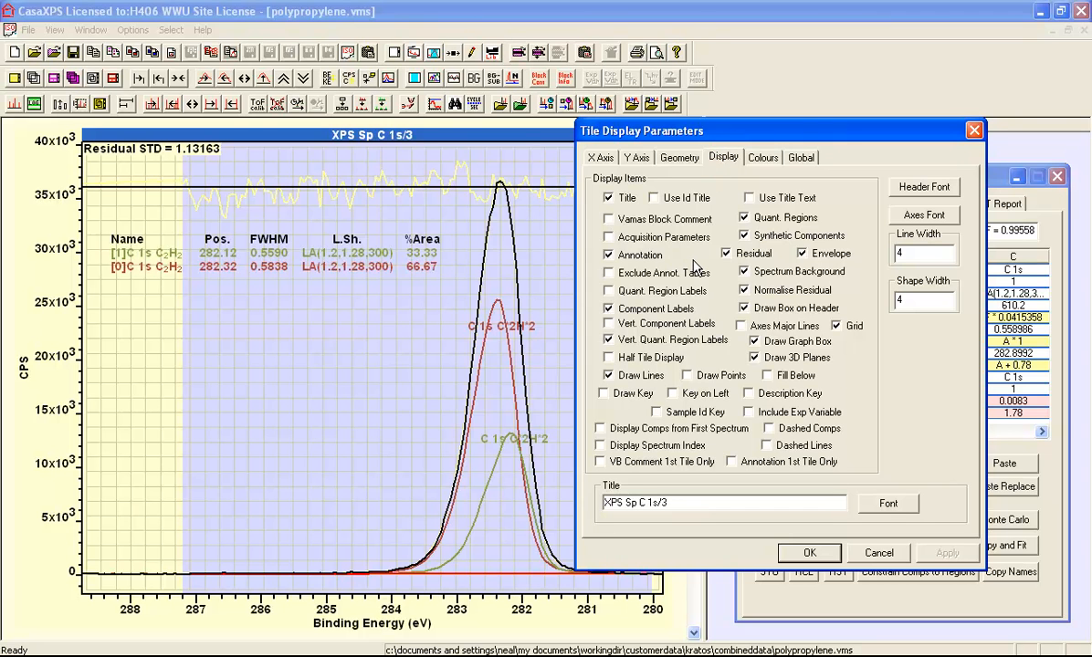
{"action": "left_click", "coordinate": [608, 308]}
{"action": "left_click", "coordinate": [808, 554]}
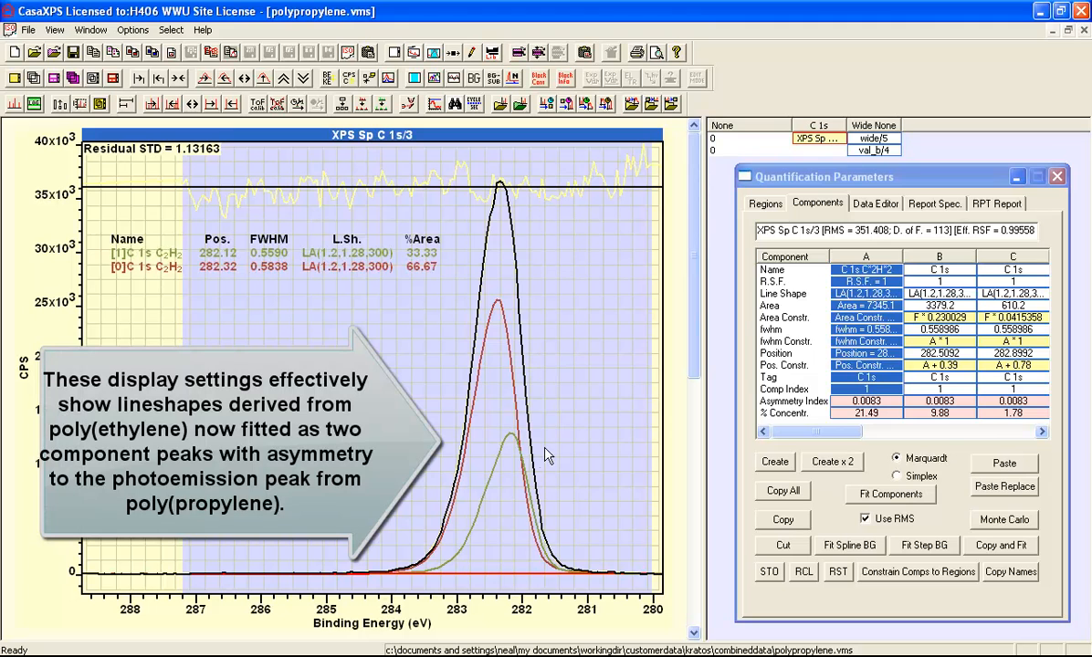